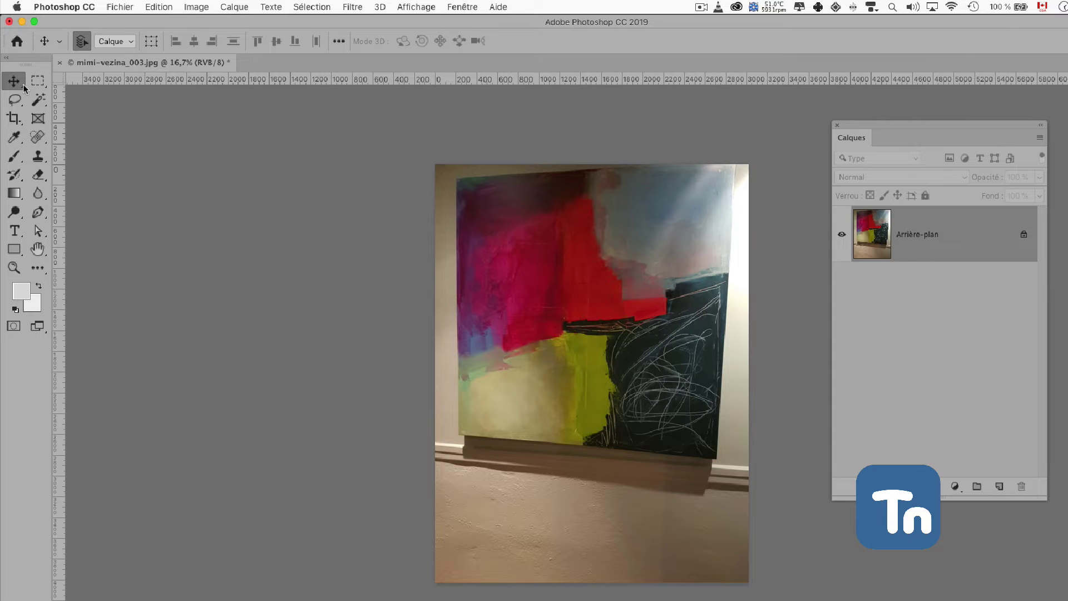
Unlock the background to make it a normal layer and rename it Tableau.
left_click_drag(516, 235, 534, 312)
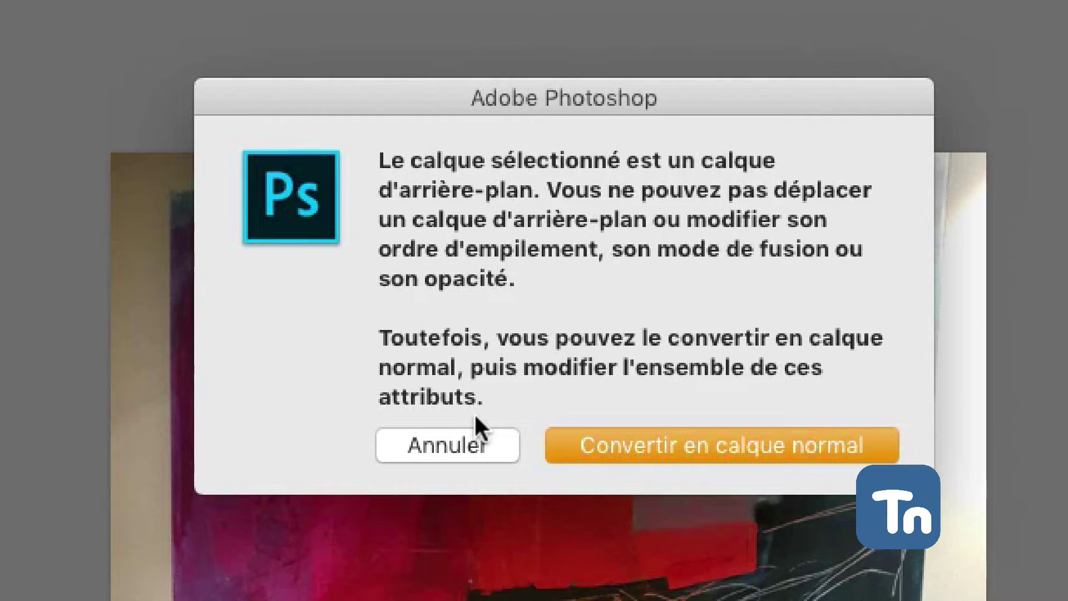
left_click(455, 448)
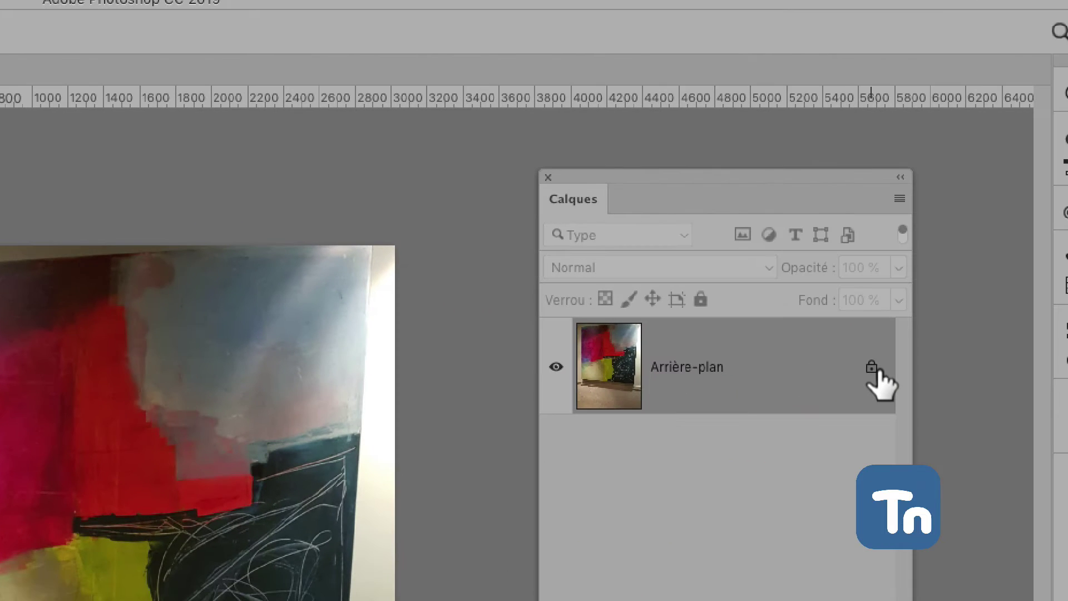
left_click(872, 368)
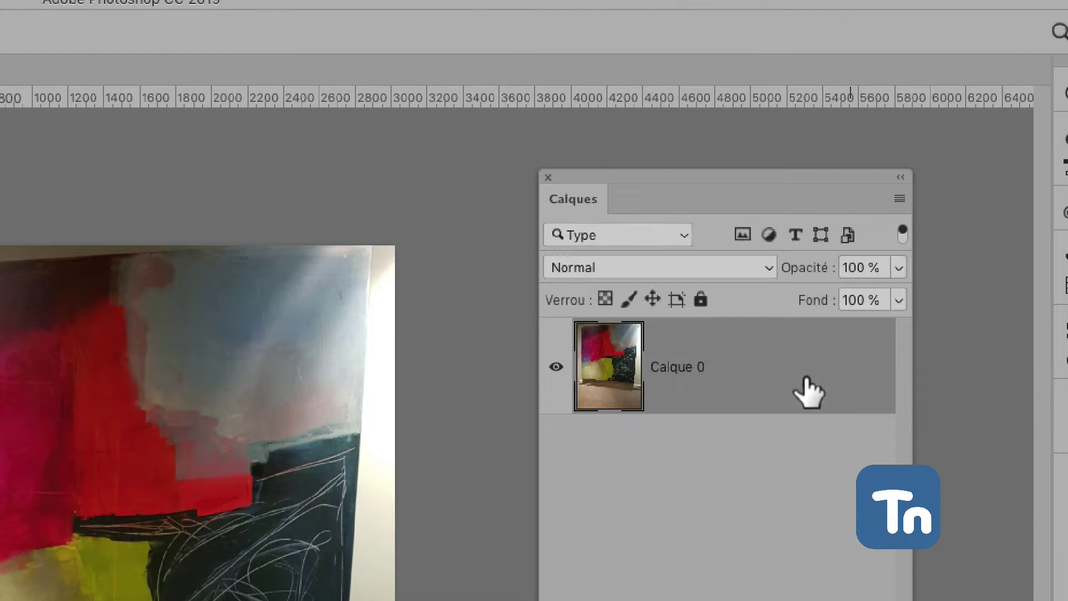
double_click(676, 366)
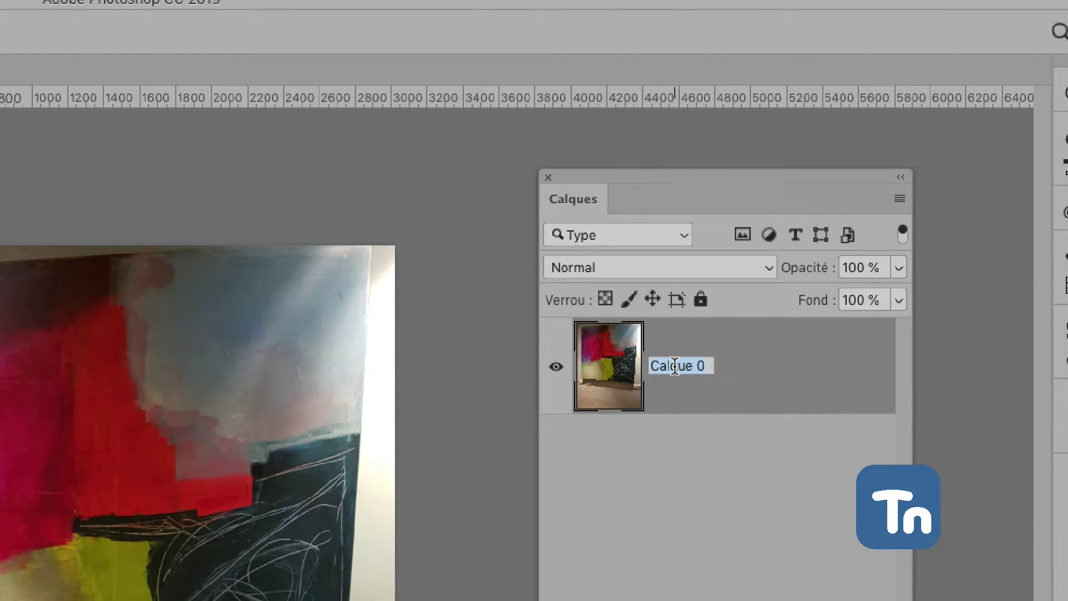
type("Tableau")
key("Return")
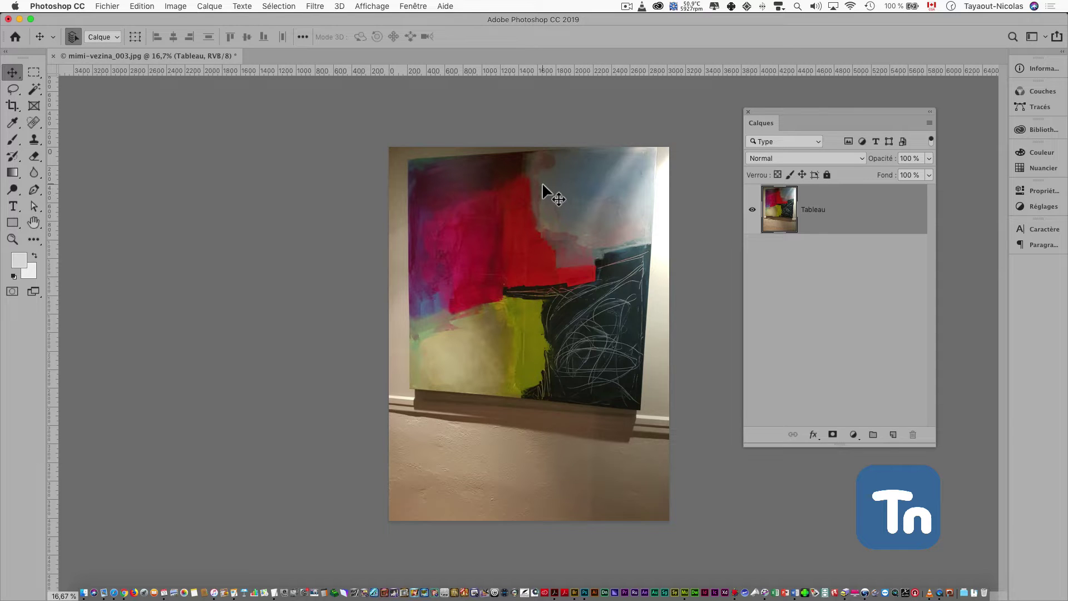
Try moving the Tableau layer slightly down the canvas, and undo the move.
left_click_drag(542, 185, 544, 211)
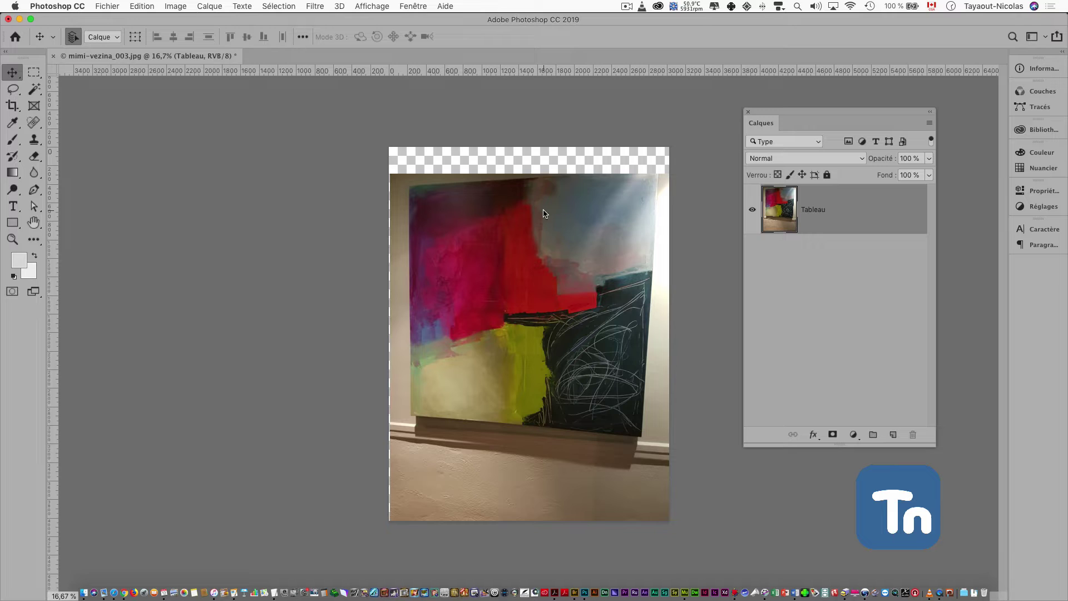
key("super+z")
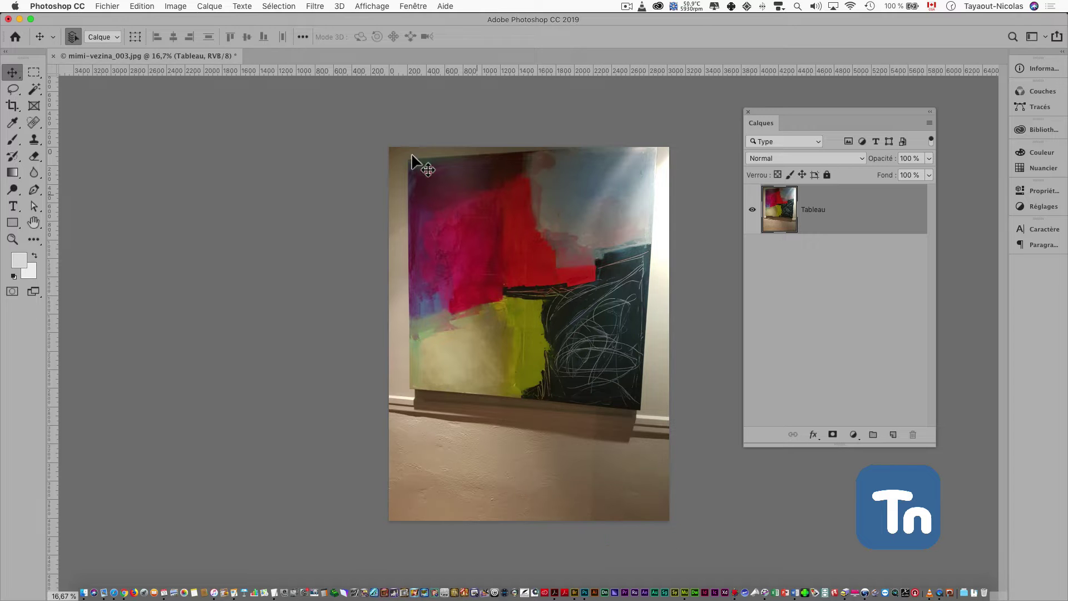
Delete the wall strip left of the painting and the wall area below it using rectangular selections, and deselect.
left_click(35, 72)
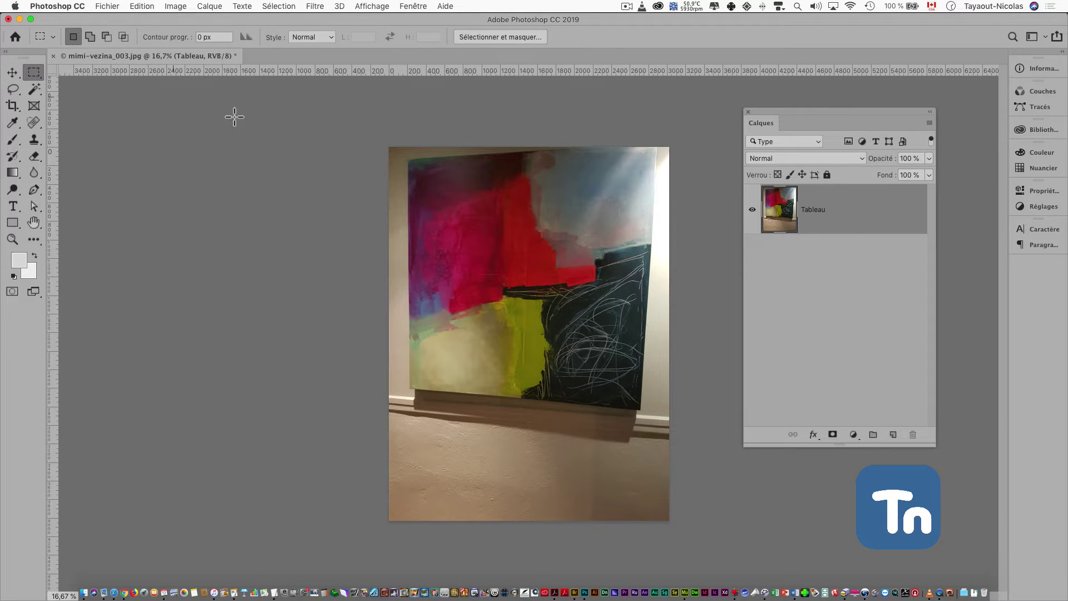
mouse_move(334, 131)
left_mouse_down()
mouse_move(369, 400)
mouse_move(410, 543)
mouse_move(596, 503)
mouse_move(730, 453)
mouse_move(734, 418)
left_mouse_up()
key("Delete")
key("ctrl+d")
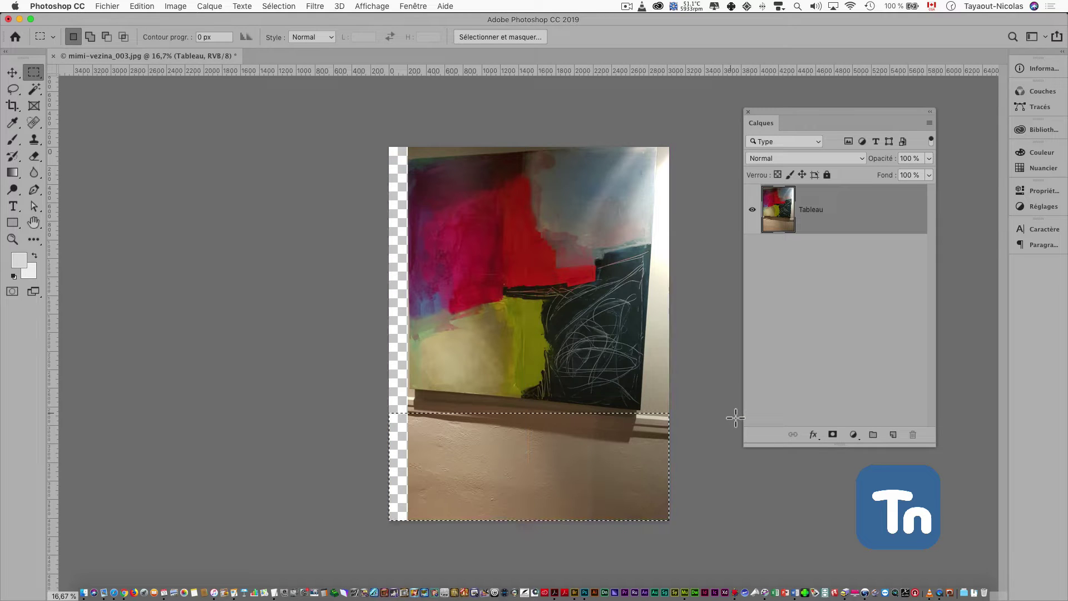
key("Delete")
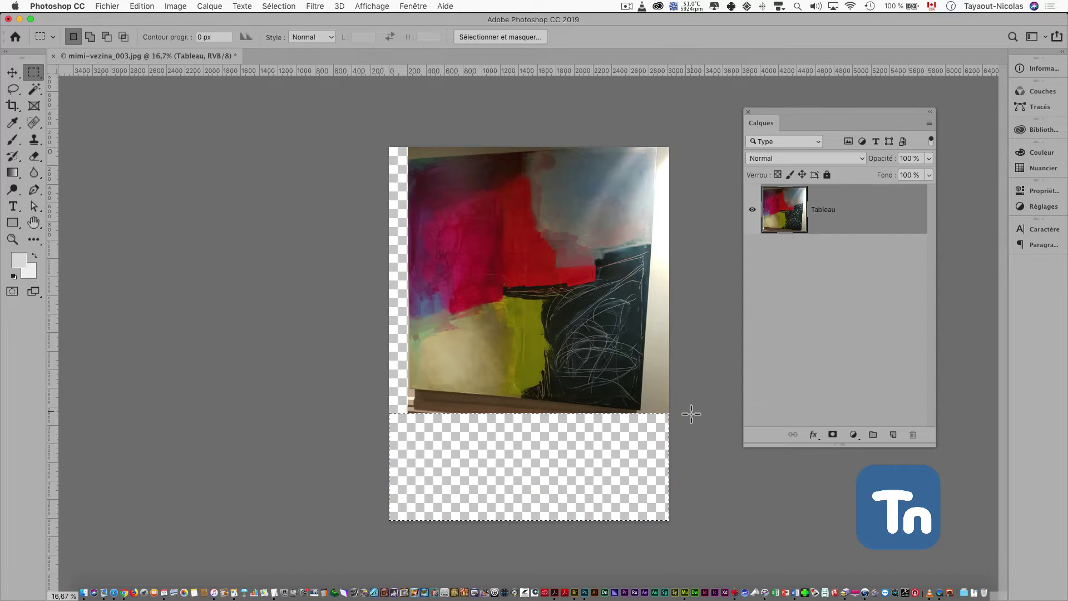
key("ctrl+d")
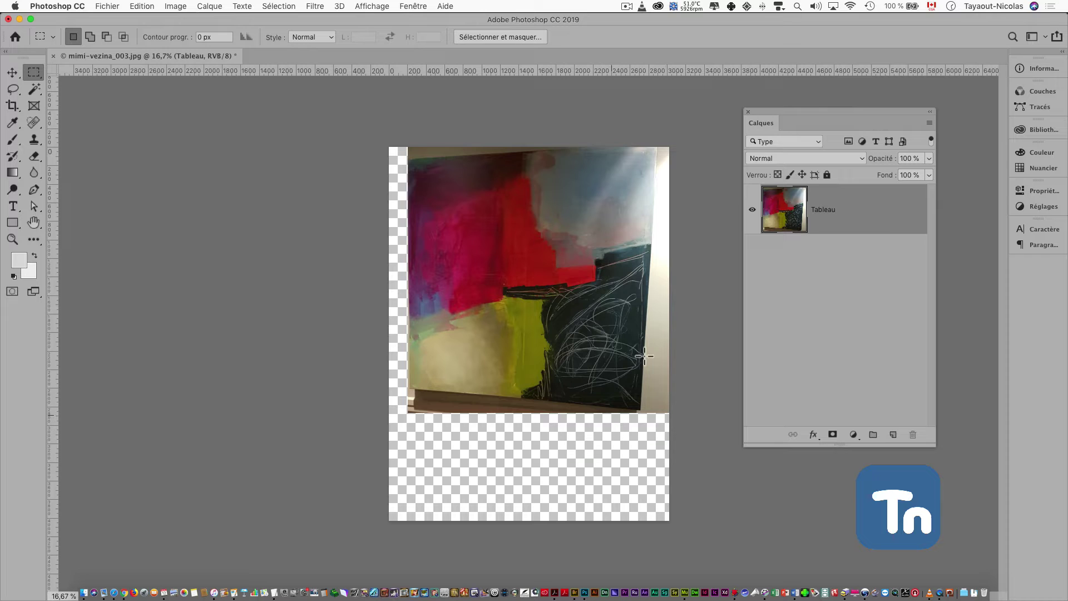
Delete the wall strip right of the painting, deselect, and shift the layer slightly down and left to leave margins around it.
mouse_move(668, 147)
left_mouse_down()
mouse_move(677, 329)
mouse_move(662, 427)
left_mouse_up()
key("Delete")
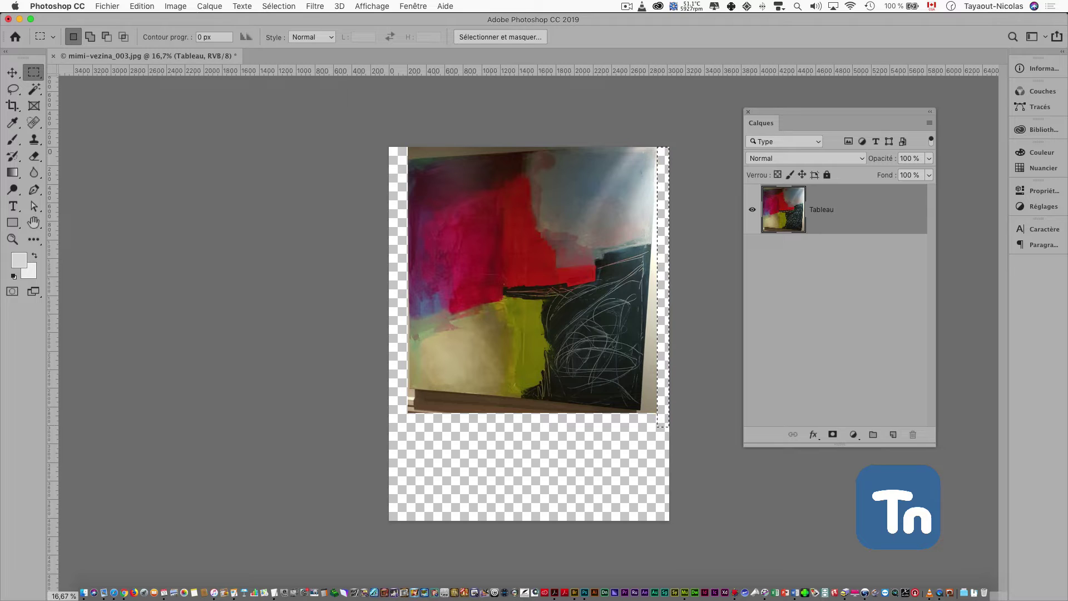
key("super+d")
left_click(22, 78)
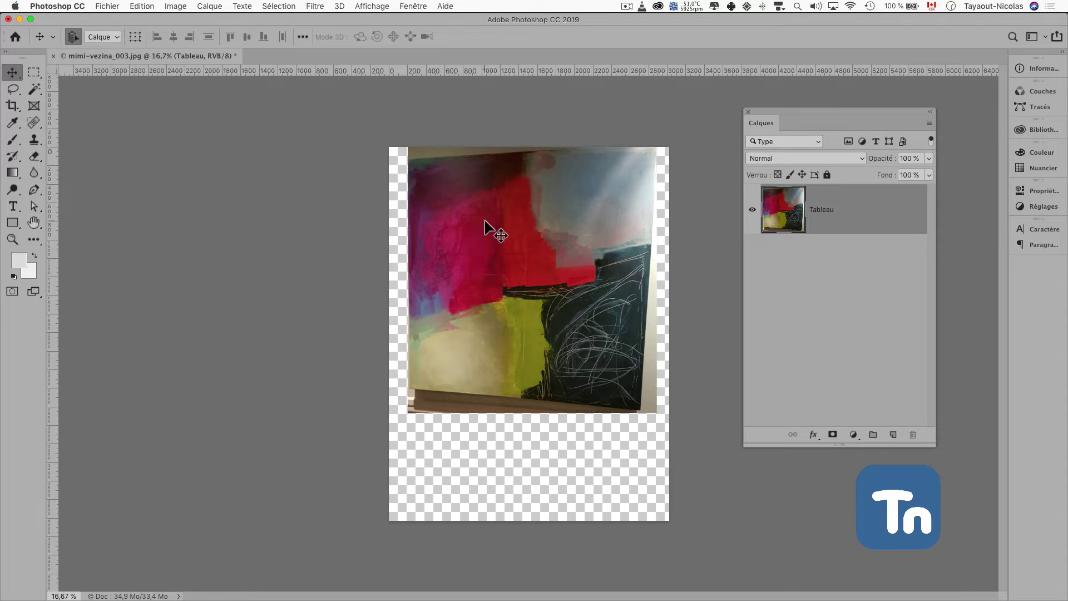
left_click_drag(486, 227, 482, 235)
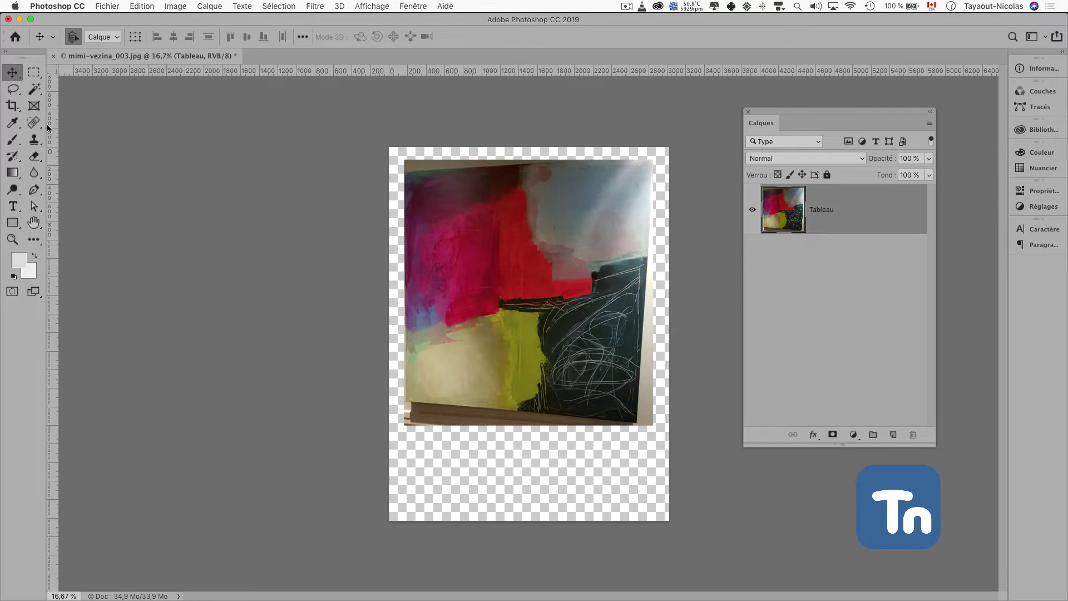
Hide the rulers and display them again.
left_click(368, 6)
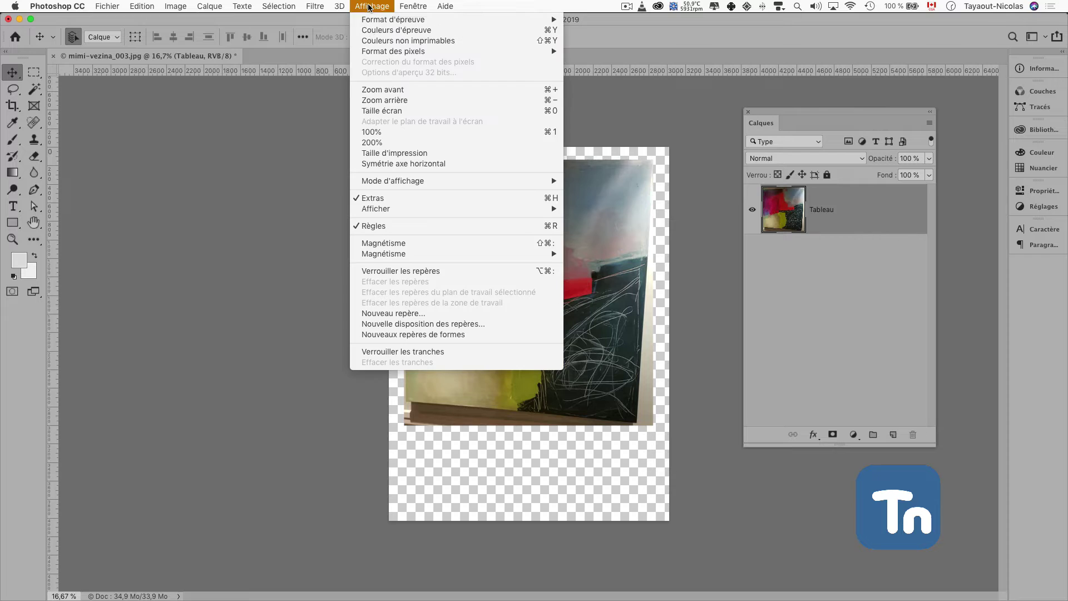
left_click(360, 226)
left_click(379, 6)
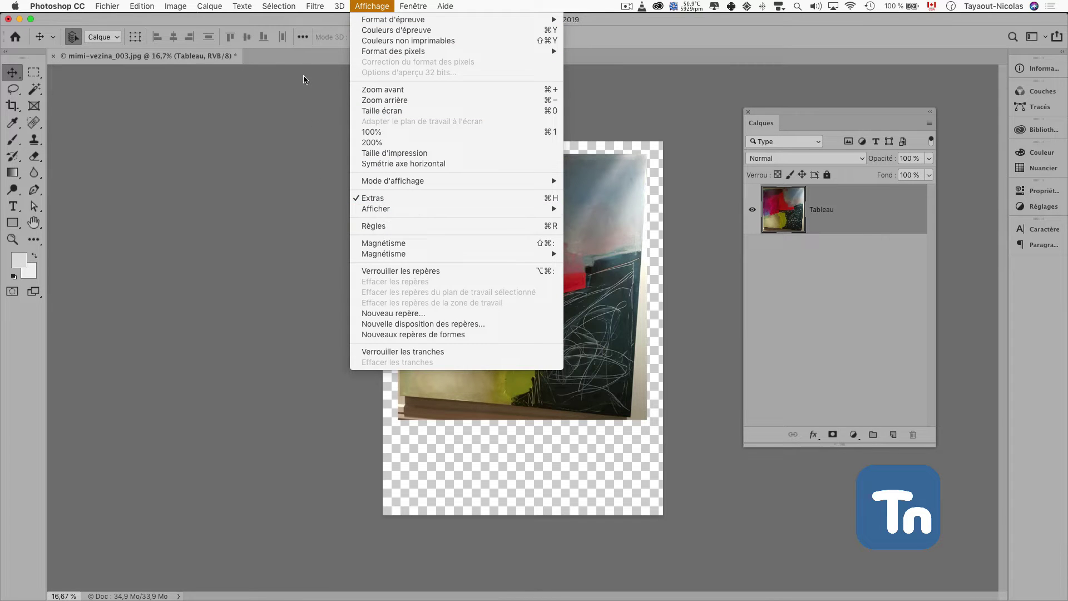
left_click(376, 225)
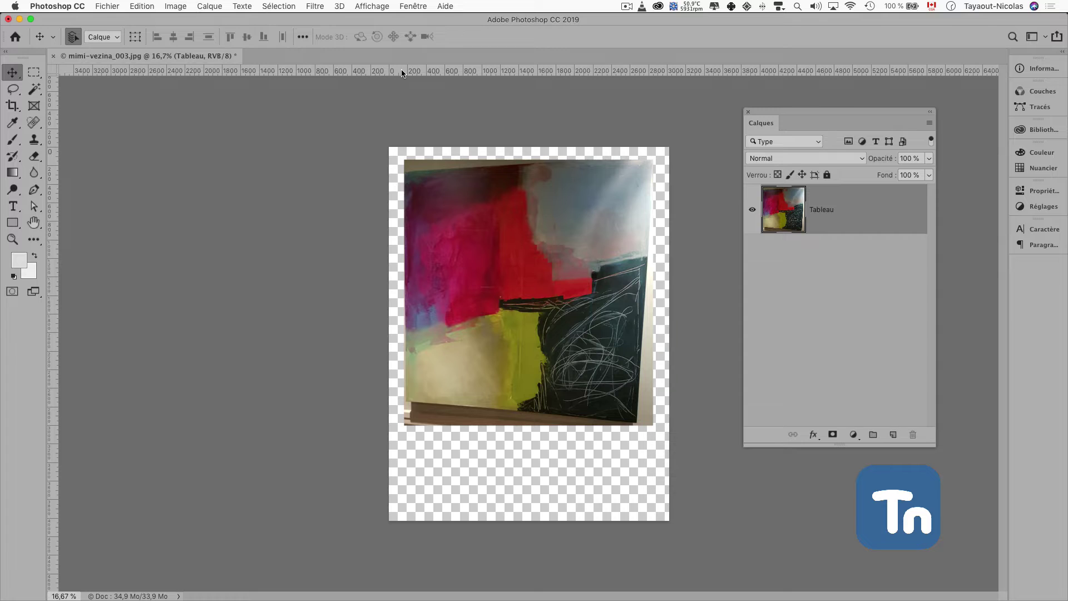
Place two horizontal and two vertical guides along the upper, left, lower and right edges of the Tableau layer.
left_click_drag(403, 73, 395, 165)
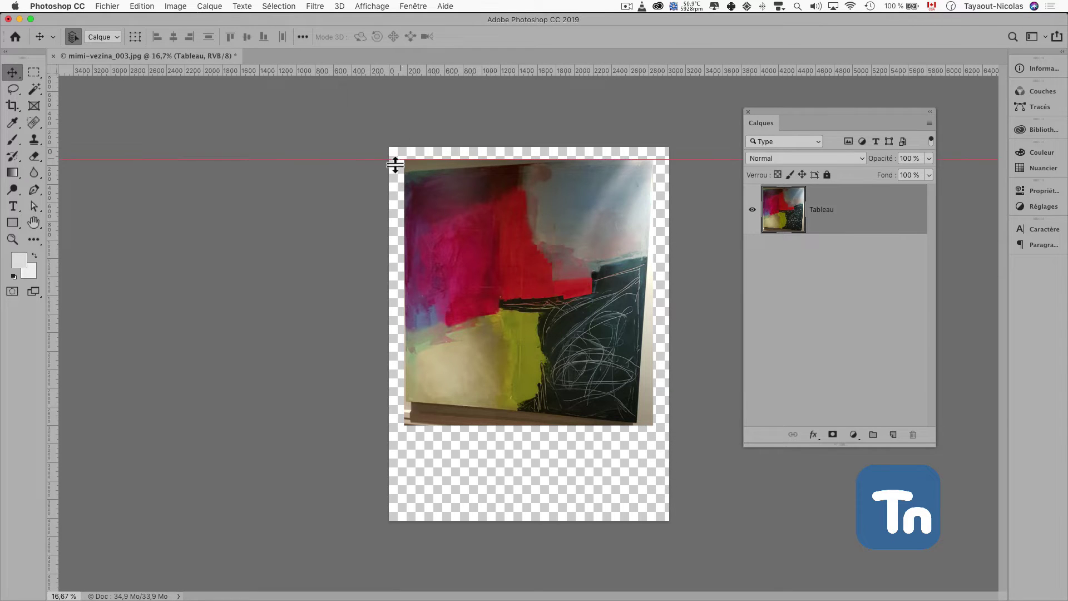
left_click_drag(56, 189, 411, 216)
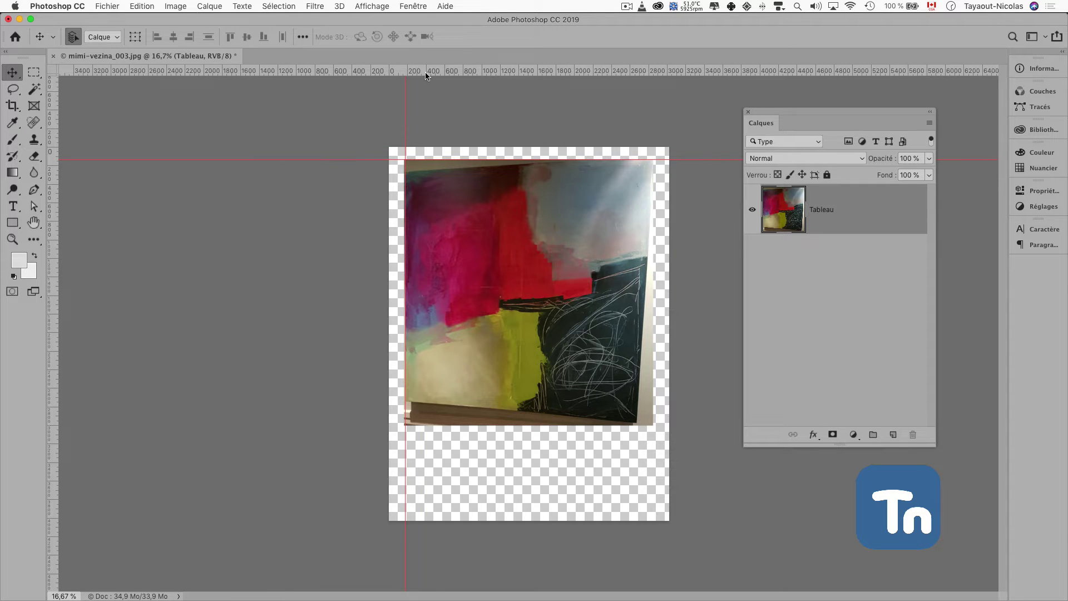
left_click_drag(426, 76, 494, 426)
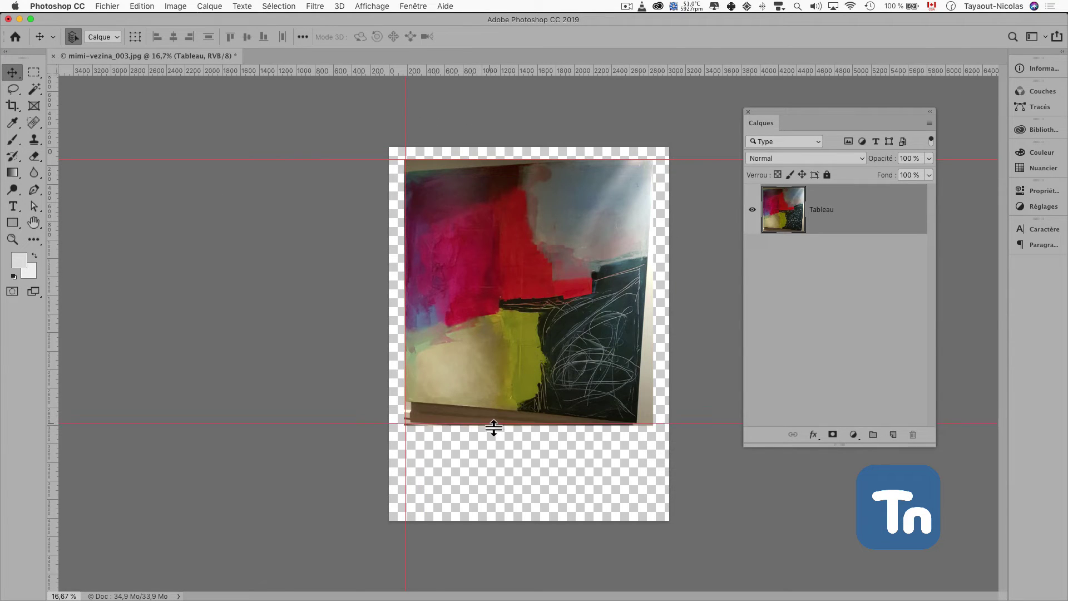
left_click_drag(52, 270, 656, 277)
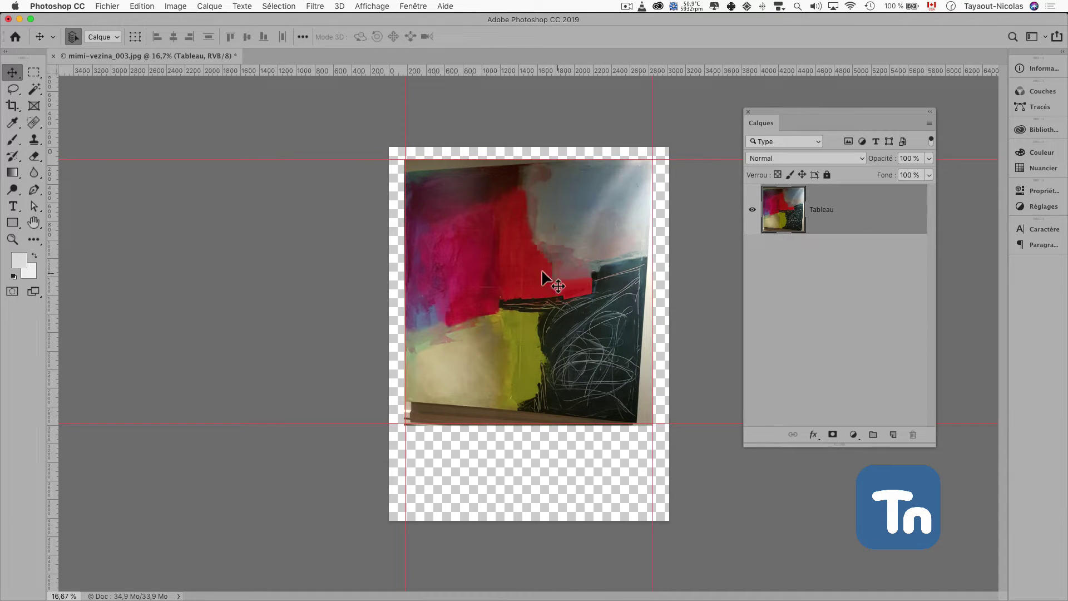
Try cropping the image to a rectangular selection inside the painting, and undo the crop and selection.
left_click(33, 73)
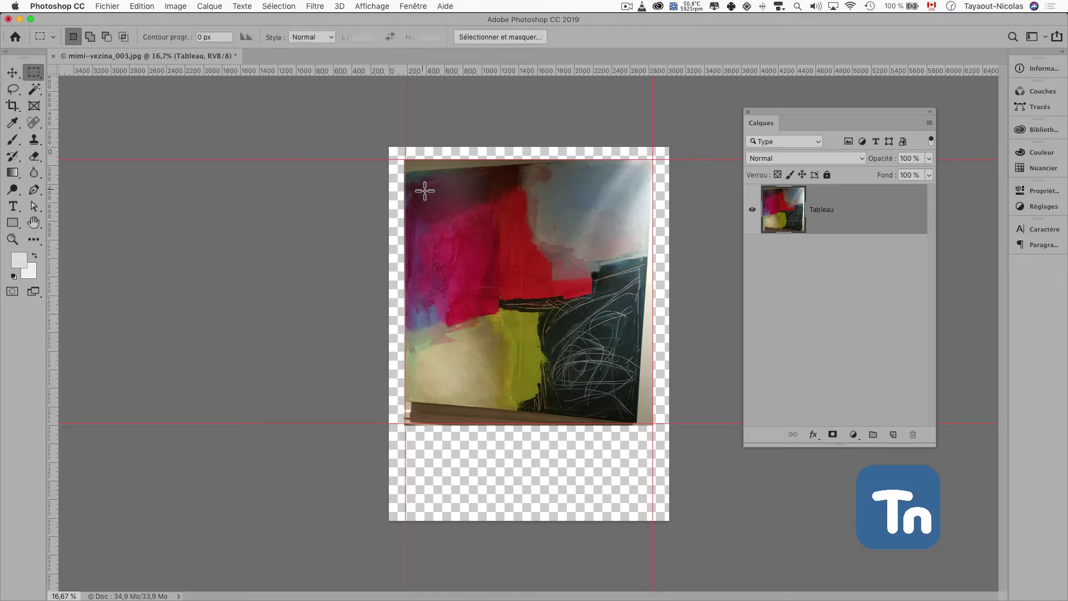
left_click_drag(416, 181, 635, 404)
left_click(176, 6)
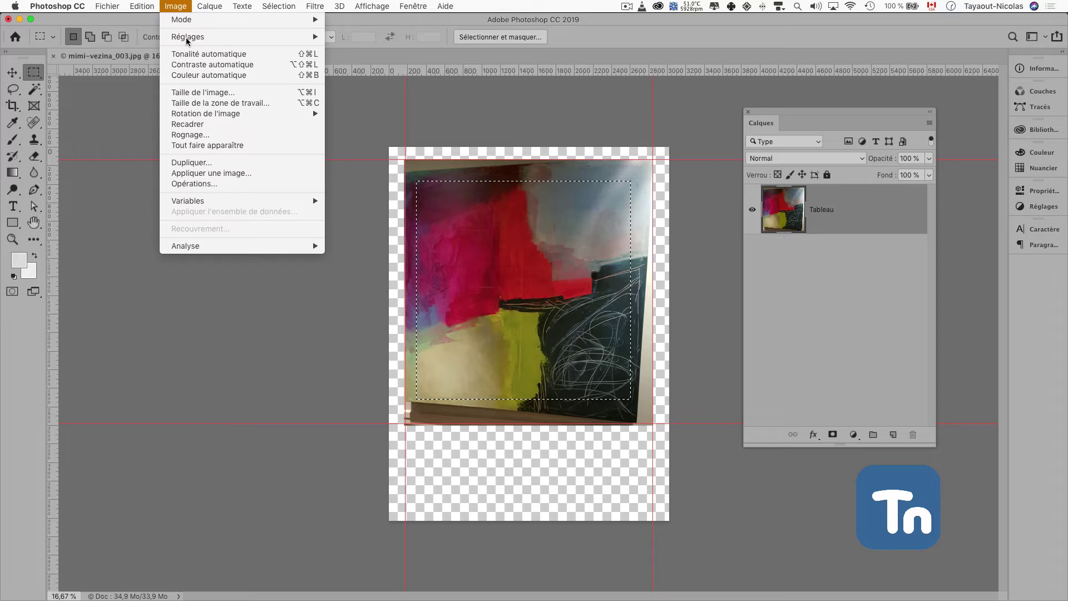
left_click(192, 124)
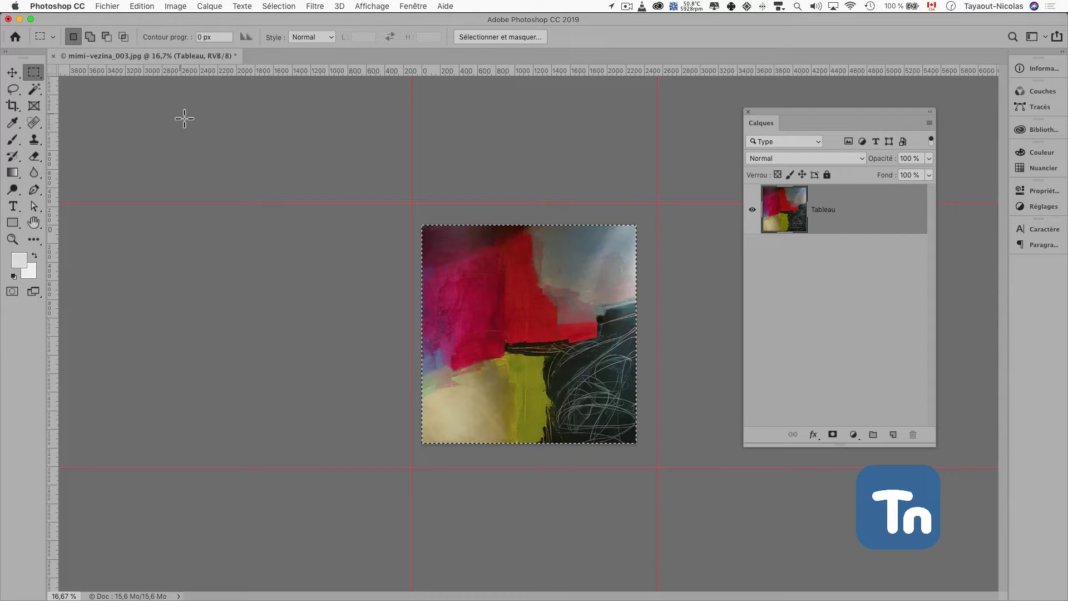
key("super+z")
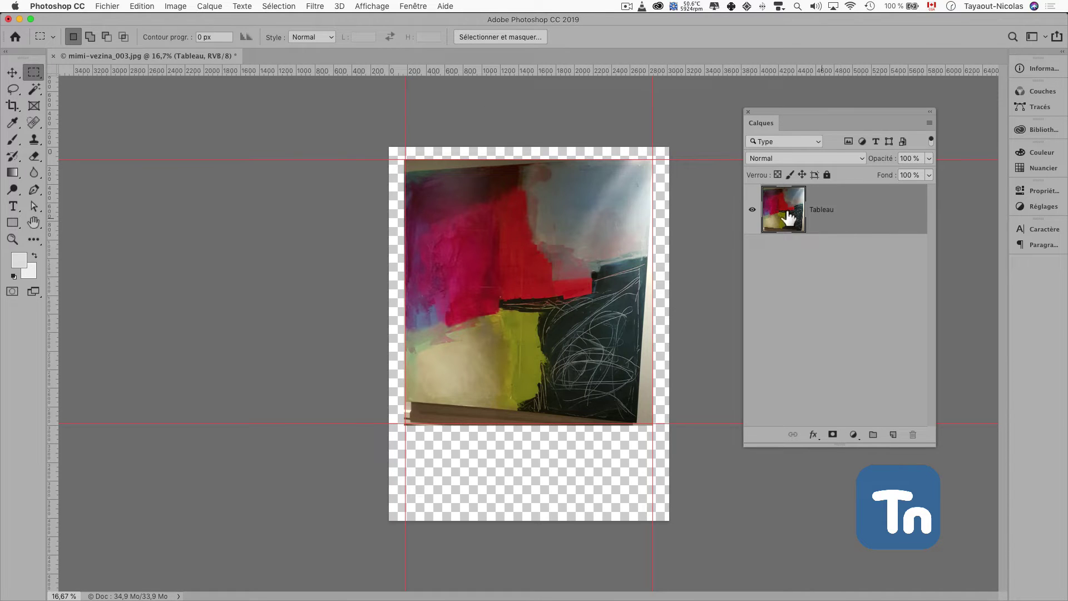
Start a free transform on the Tableau layer and scale it proportionally around its center to about 89 %.
left_click(137, 6)
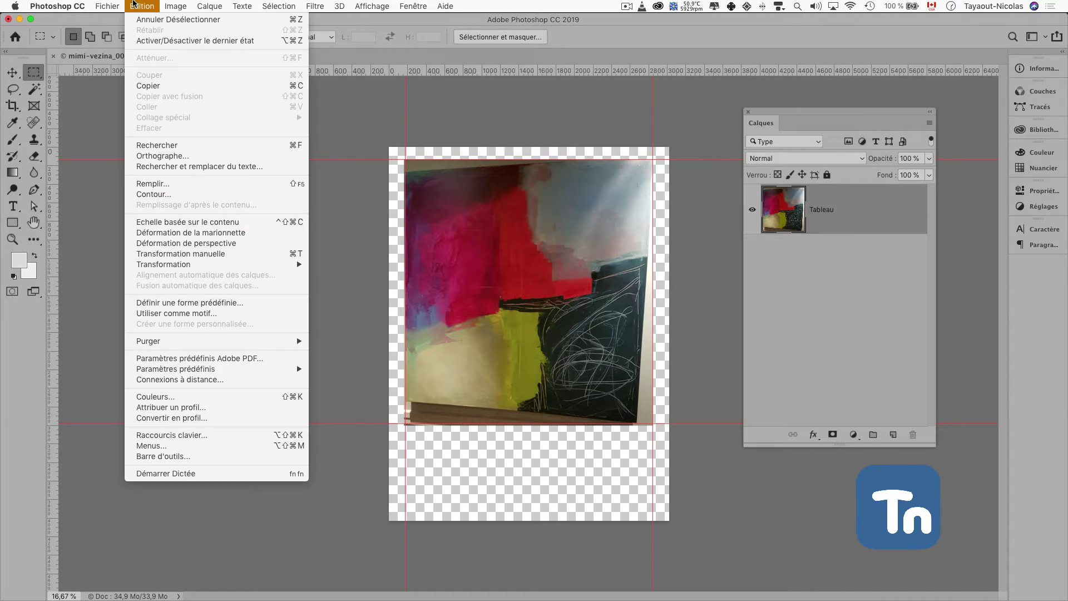
left_click(144, 256)
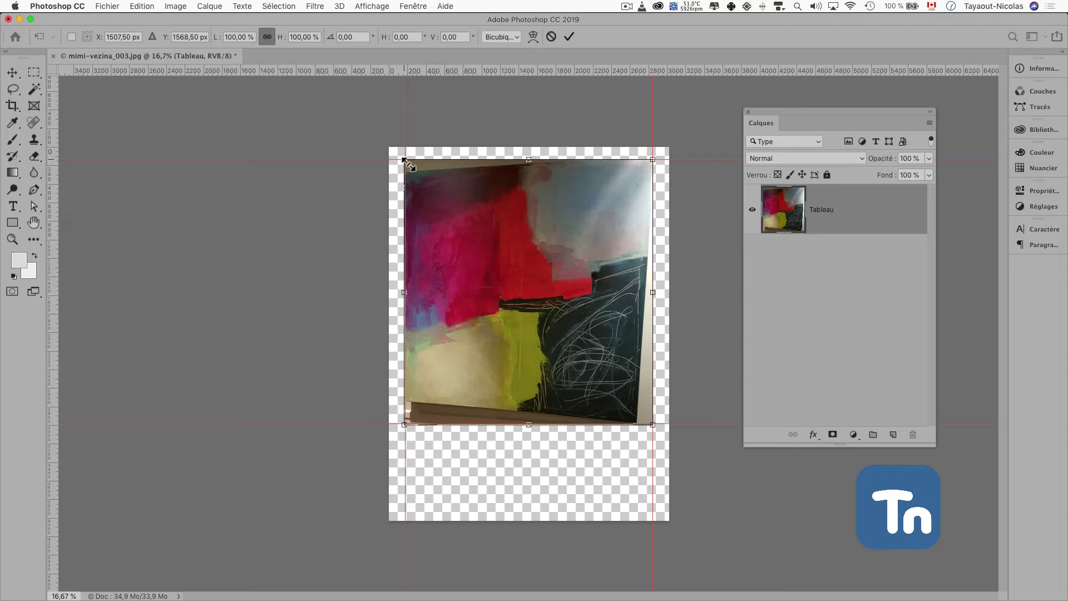
left_click_drag(406, 162, 422, 176)
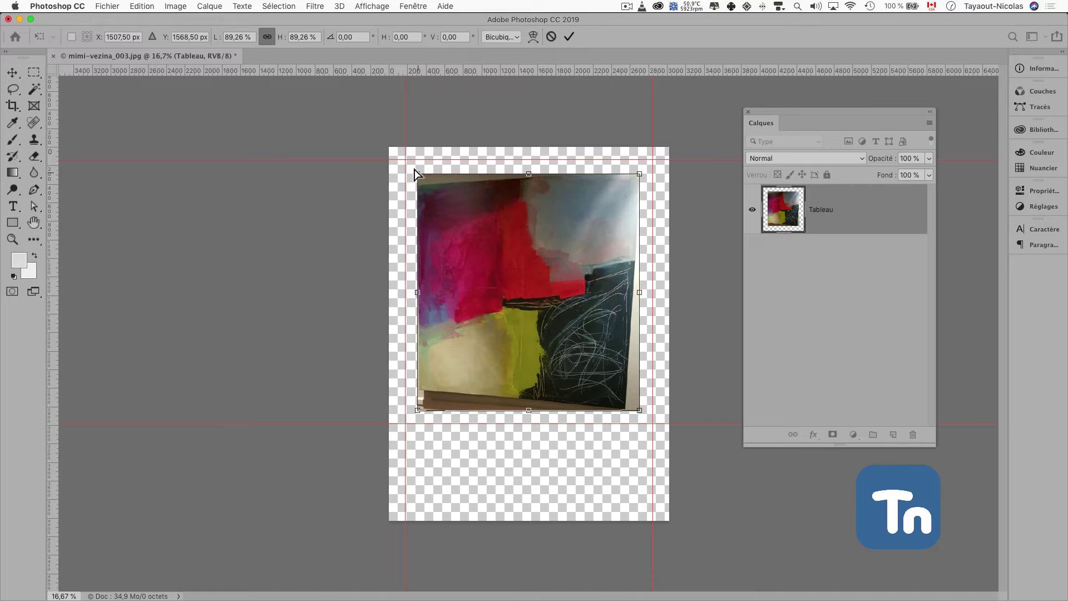
Distort the layer's four corners individually until the painting's edges line up with the guides, and apply the transformation.
left_click_drag(419, 175, 406, 149)
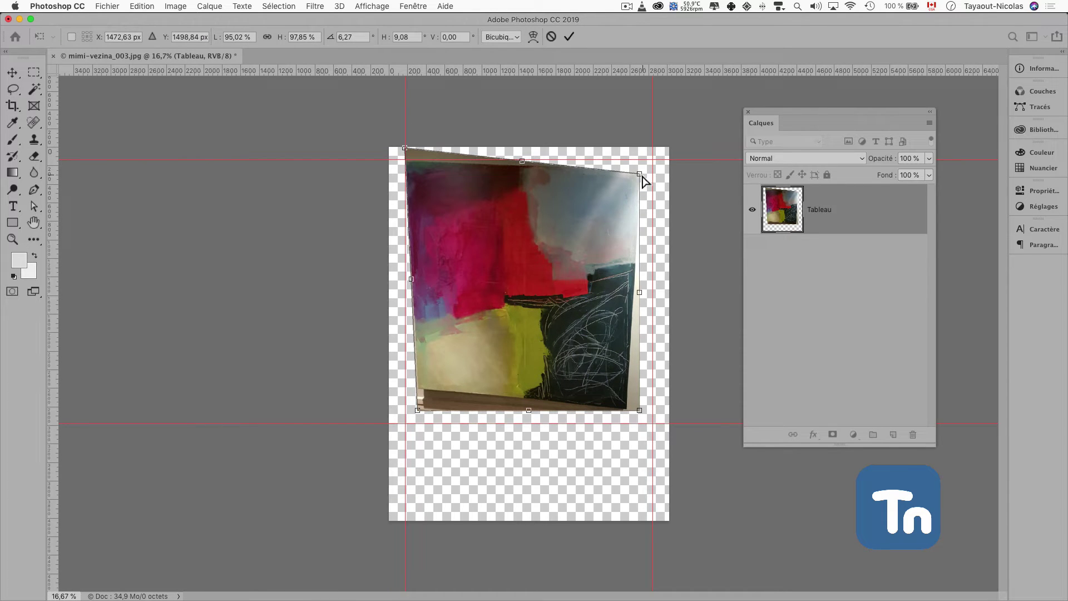
left_click_drag(641, 174, 655, 160)
left_click_drag(640, 410, 669, 427)
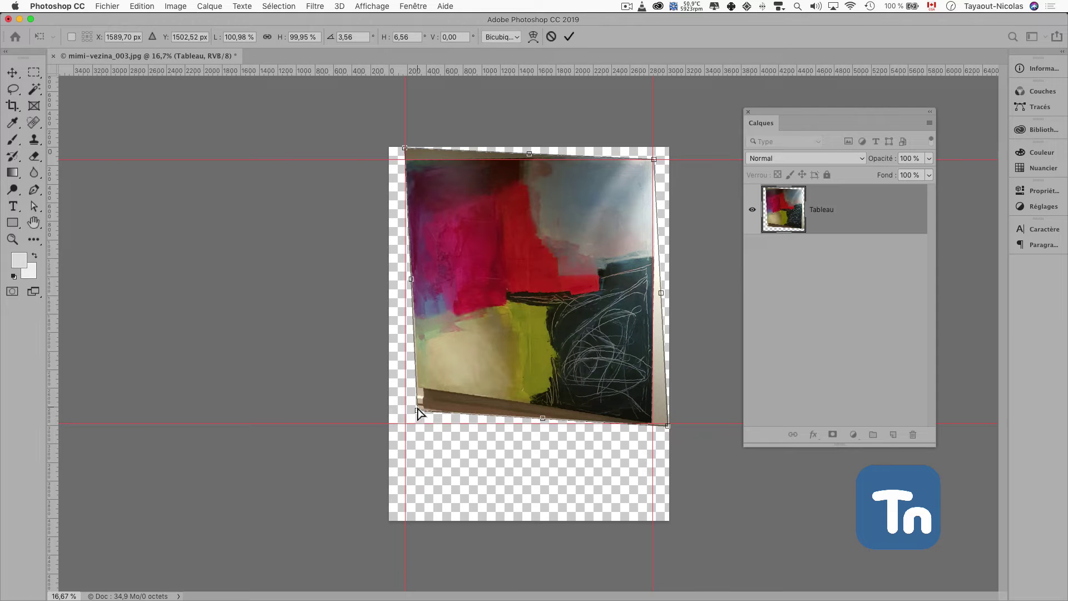
left_click_drag(418, 410, 402, 452)
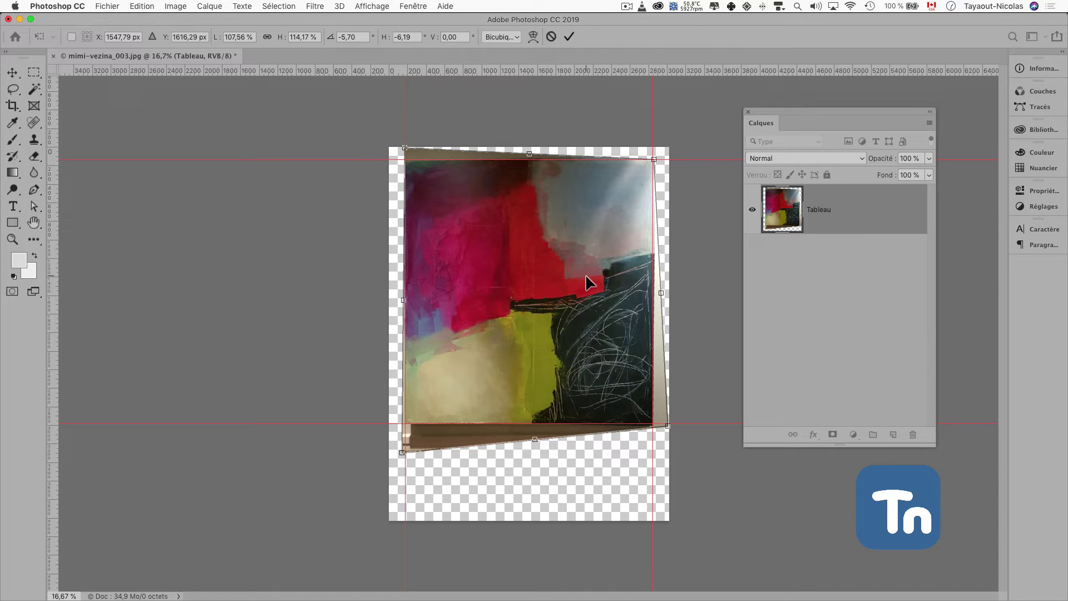
key("Return")
Delete the leftover wall outside the upper, lower and right guides using rectangular selections.
key("m")
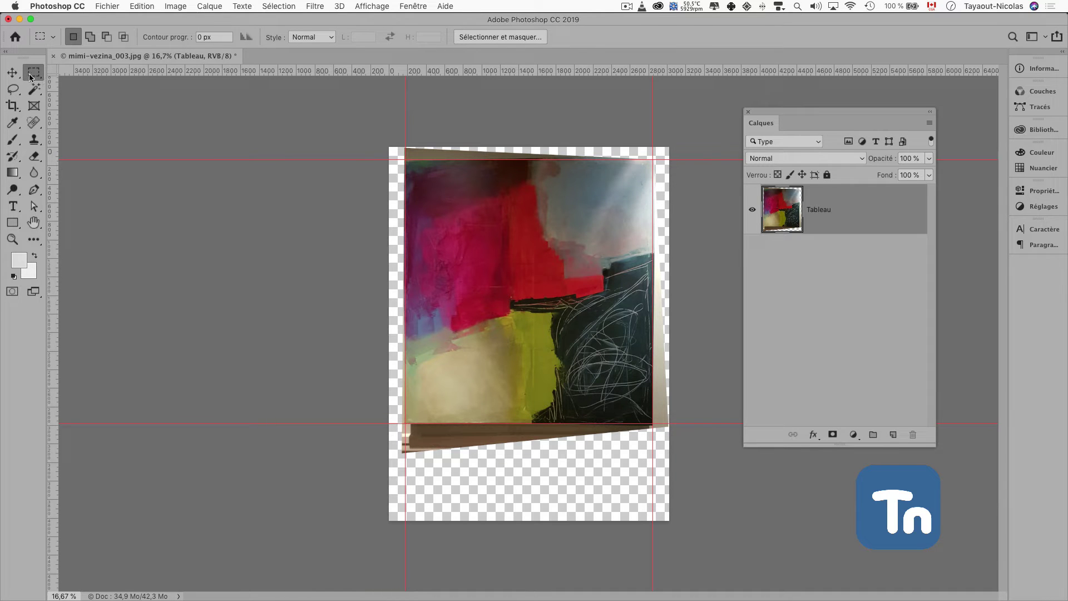
left_click_drag(389, 147, 676, 164)
key("BackSpace")
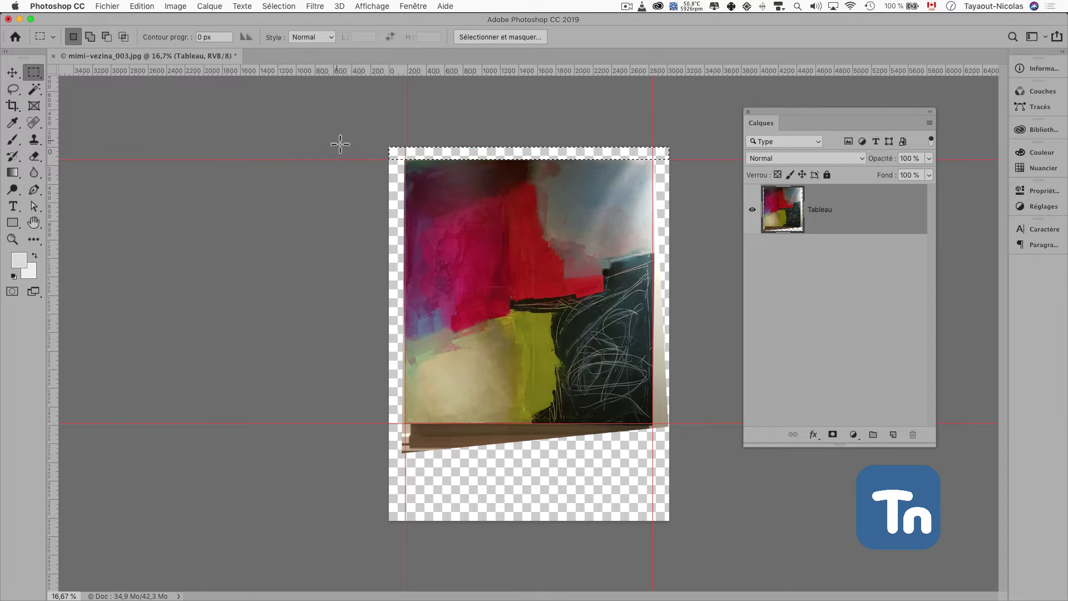
left_click_drag(376, 216, 703, 425)
key("Delete")
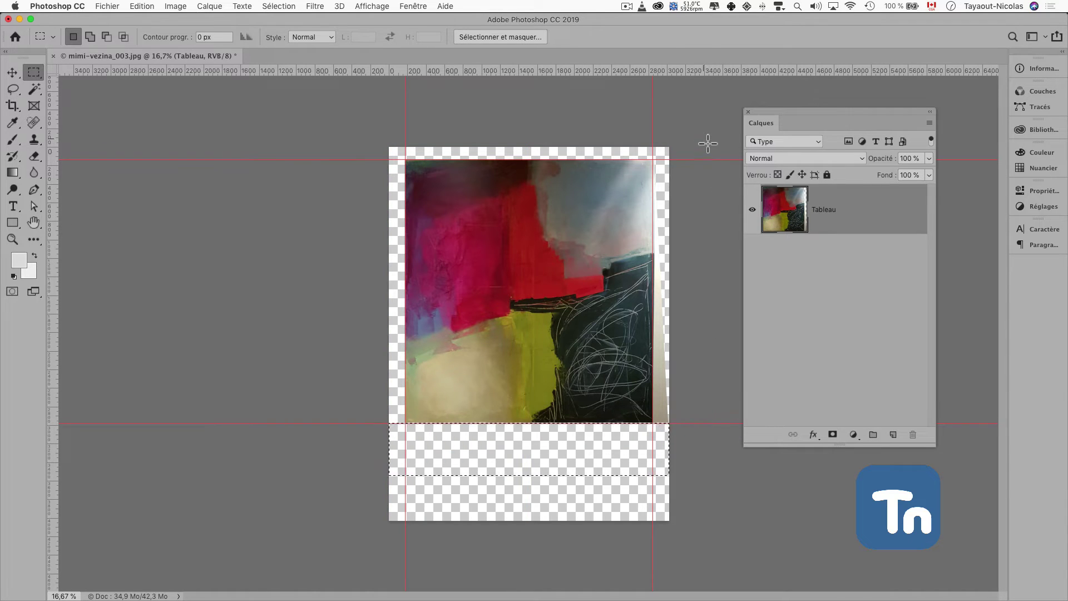
left_click_drag(669, 147, 657, 437)
key("Delete")
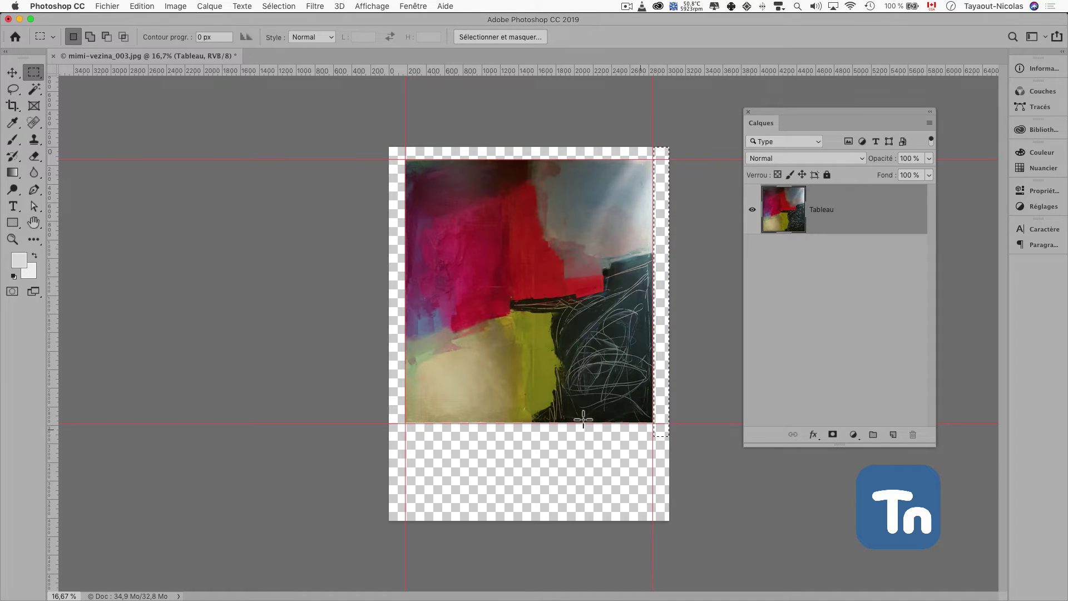
Clear the selection, add a new layer beneath the Tableau layer, and name it Mur.
key("super+d")
left_click(893, 435)
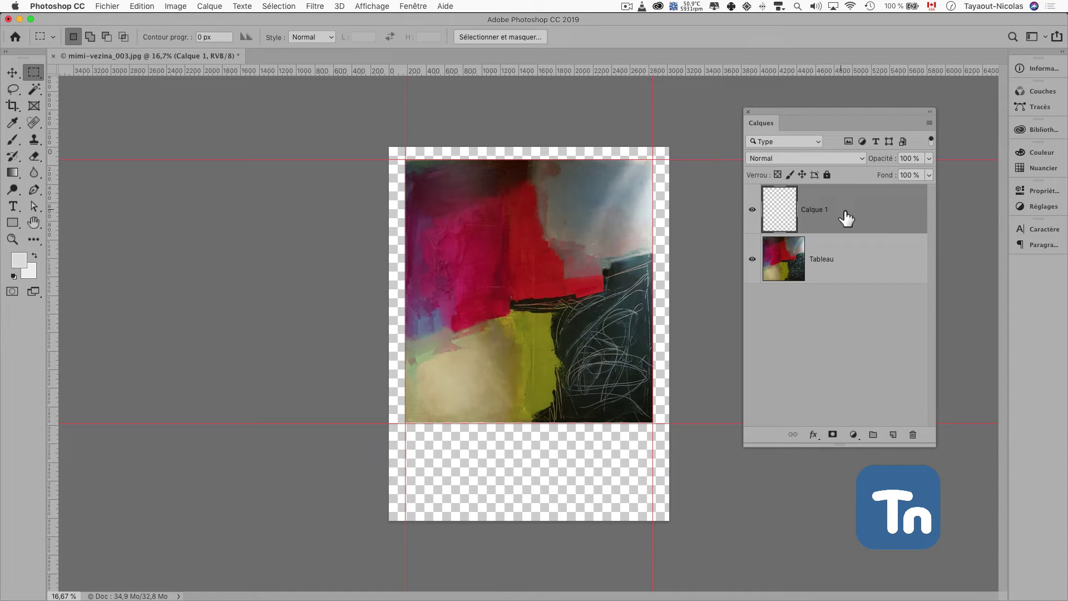
left_click_drag(846, 218, 843, 283)
double_click(815, 259)
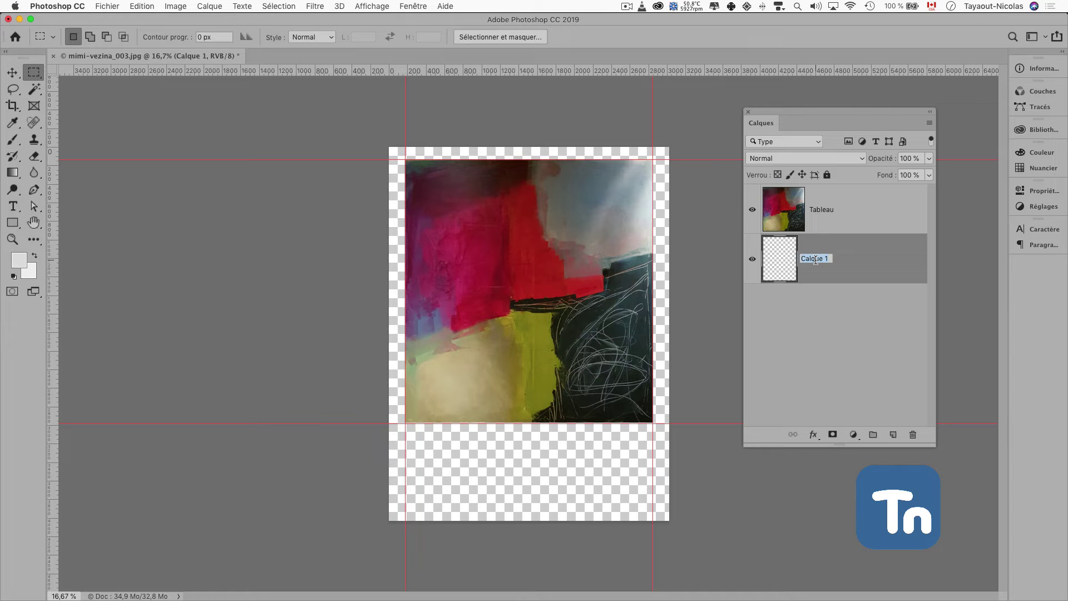
type("Mur")
key("Return")
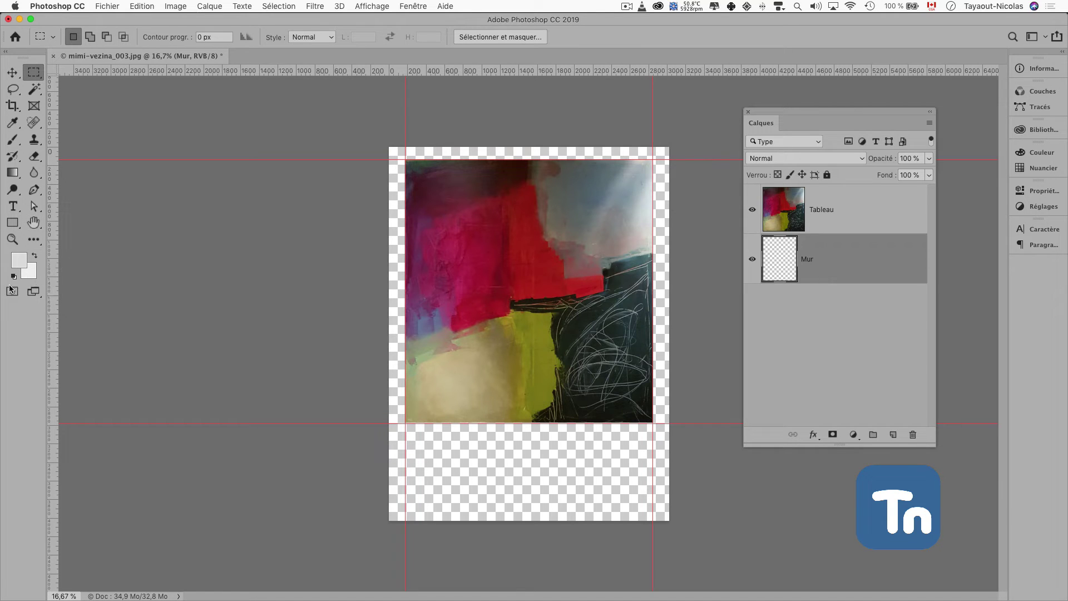
Set the foreground colour to light grey cccccc and return to the rectangular marquee tool.
left_click(15, 264)
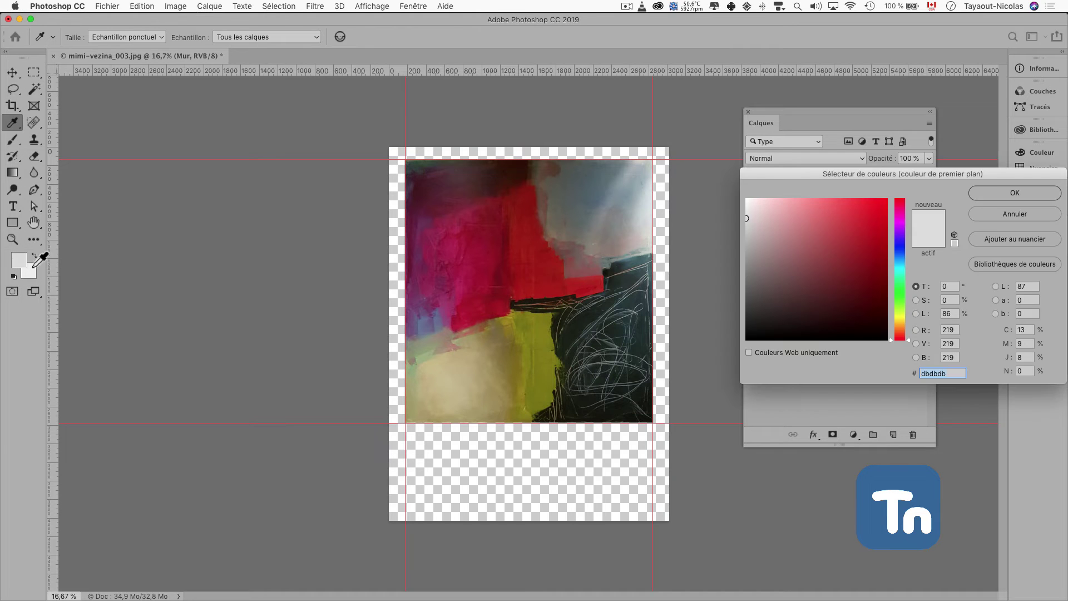
left_click_drag(876, 172, 387, 180)
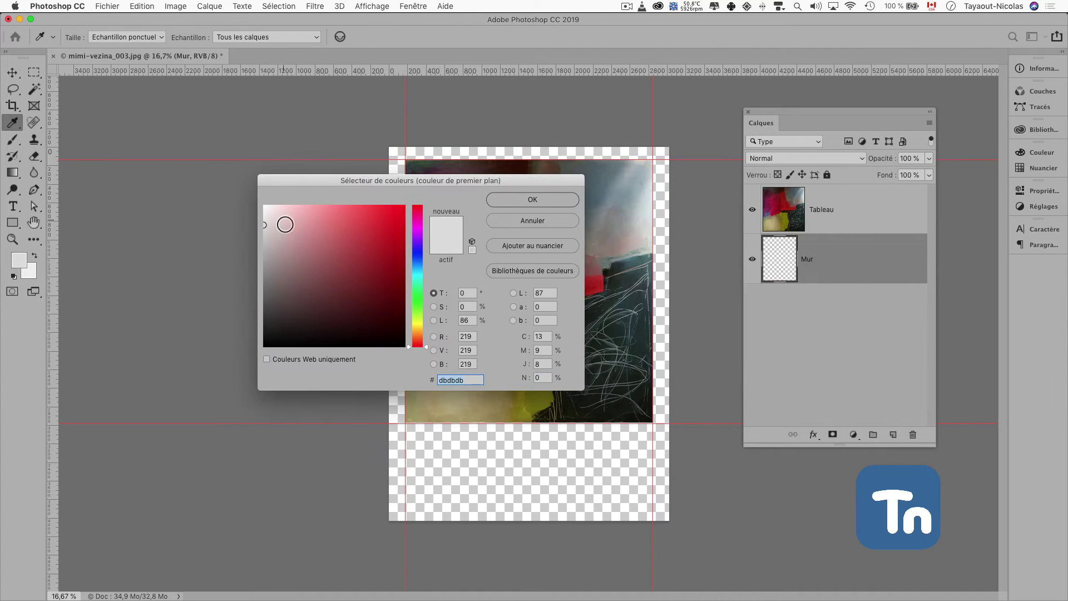
left_click_drag(271, 229, 264, 238)
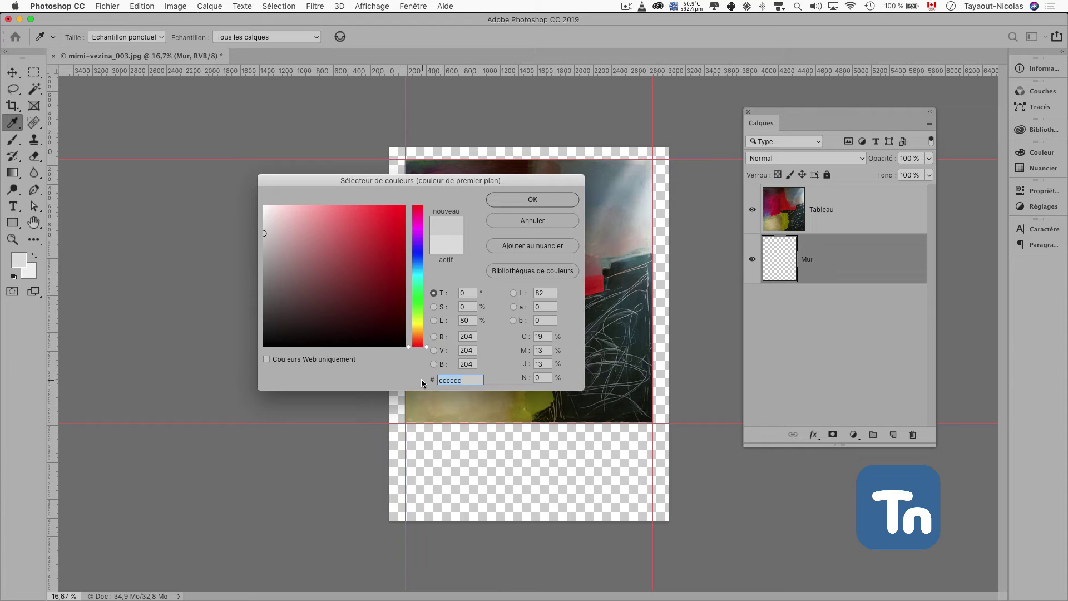
left_click(541, 211)
key("m")
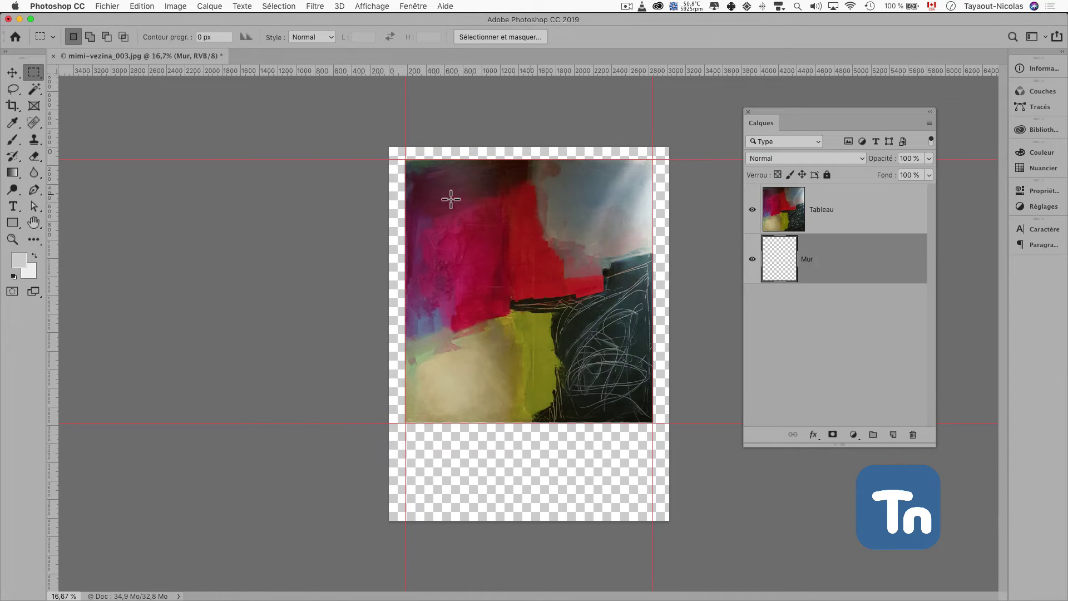
Fill the Mur layer with the foreground colour in Normal mode at 100 % opacity.
left_click(141, 6)
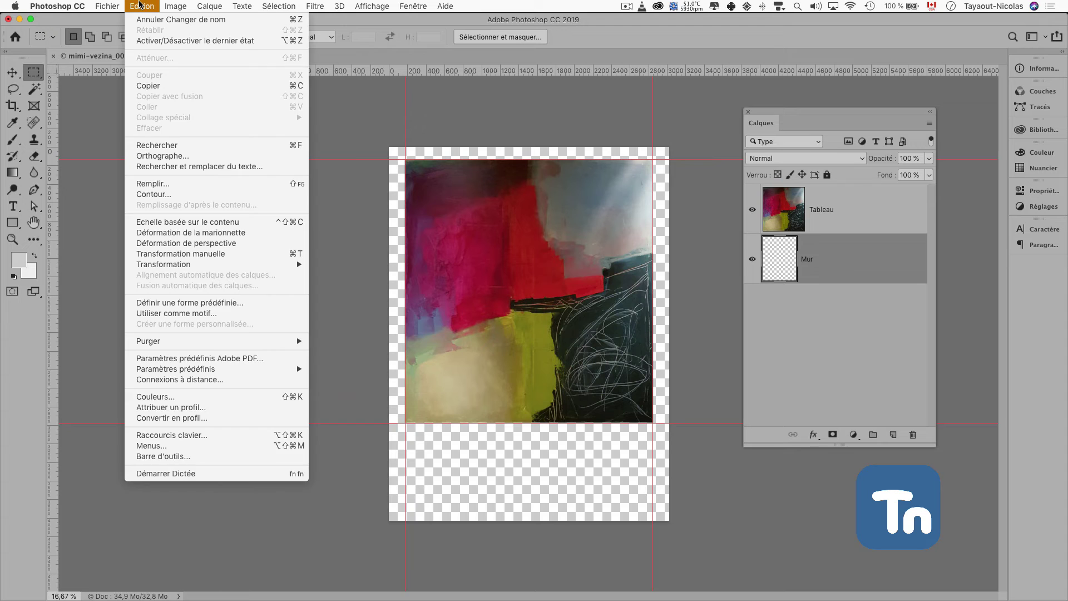
left_click(152, 184)
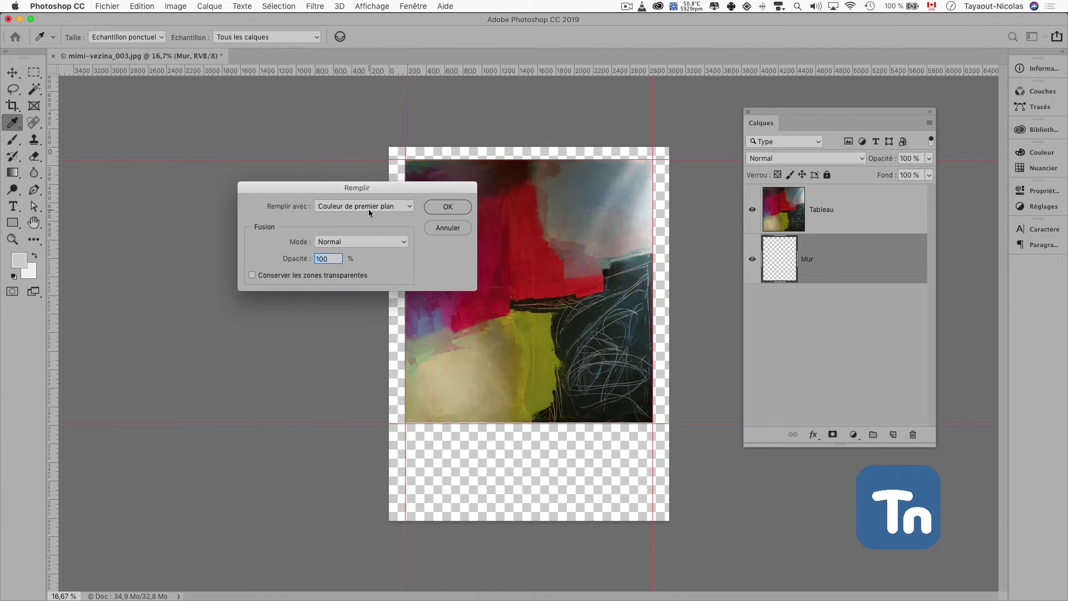
left_click(448, 209)
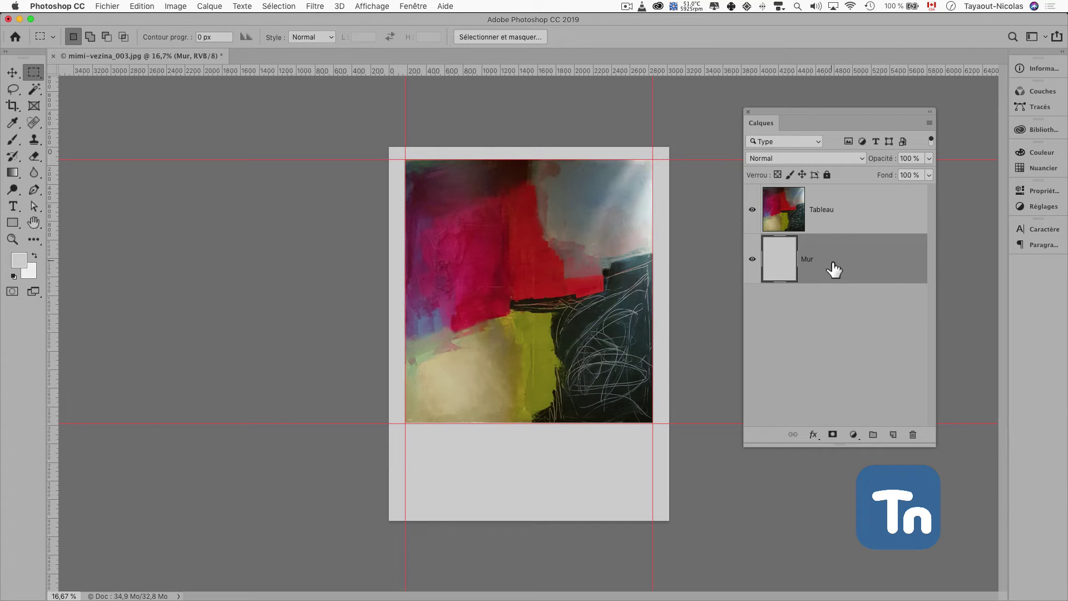
Lock the Mur layer completely and clear the canvas guides.
left_click(827, 176)
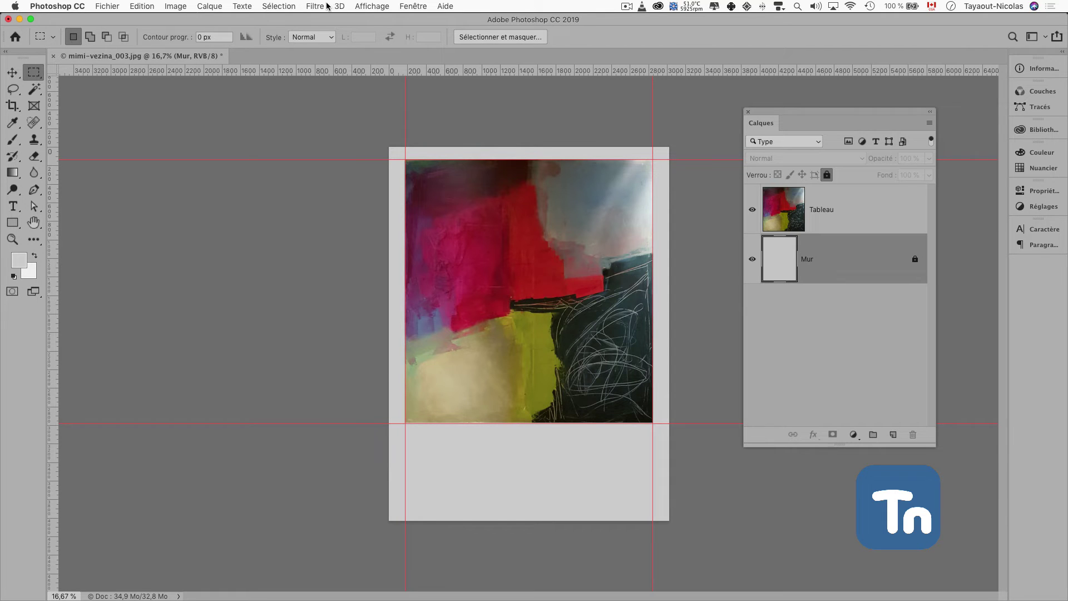
left_click(367, 6)
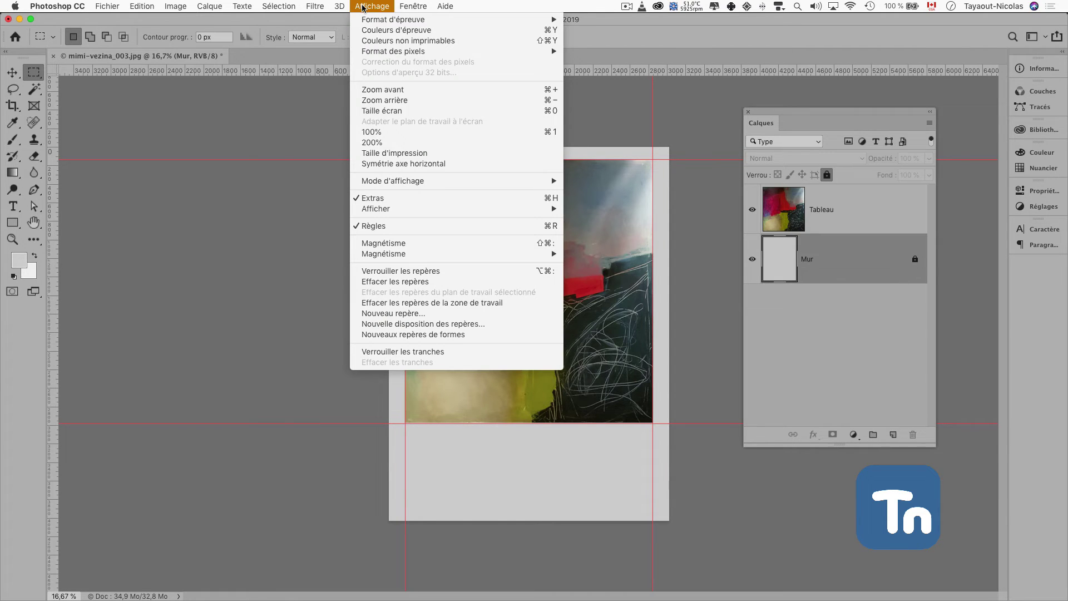
left_click(377, 303)
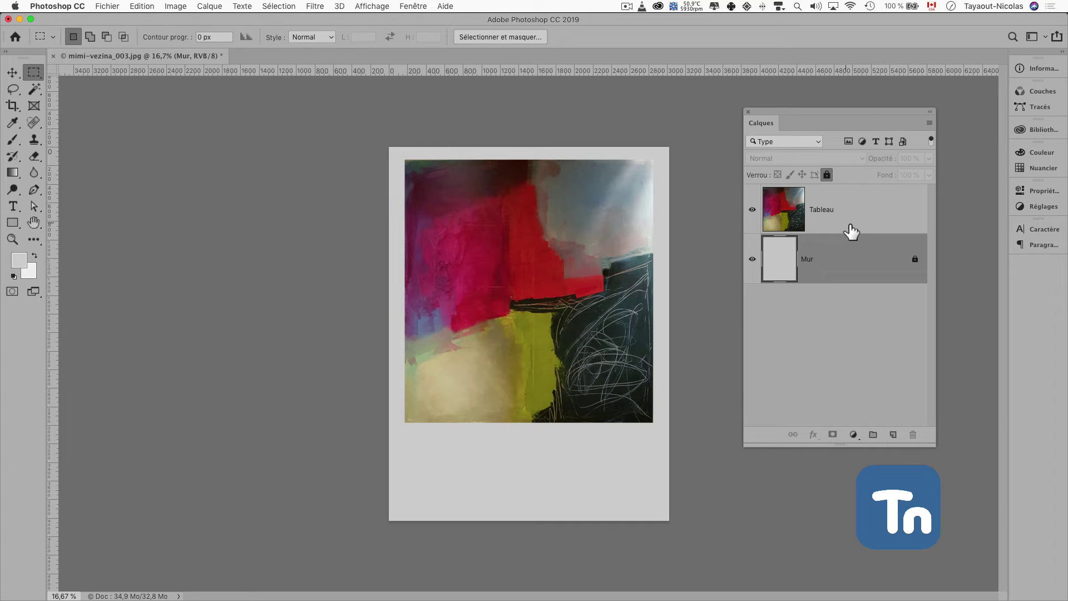
Give the Tableau layer a drop shadow with 30 % opacity, 125° angle and 66 px distance, plus a smooth inner bevel.
left_click(792, 218)
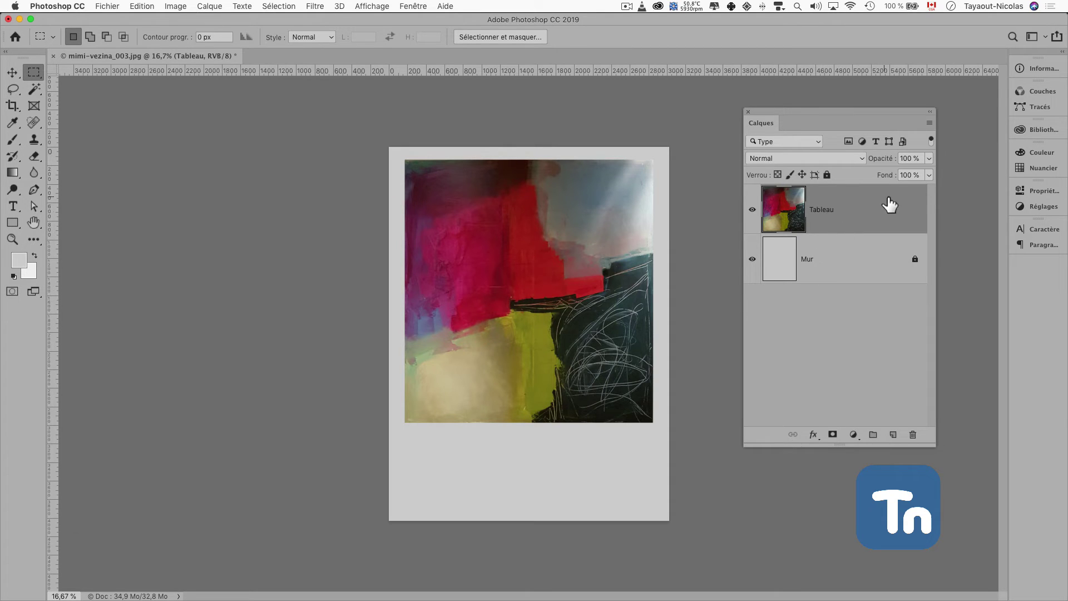
left_click(814, 434)
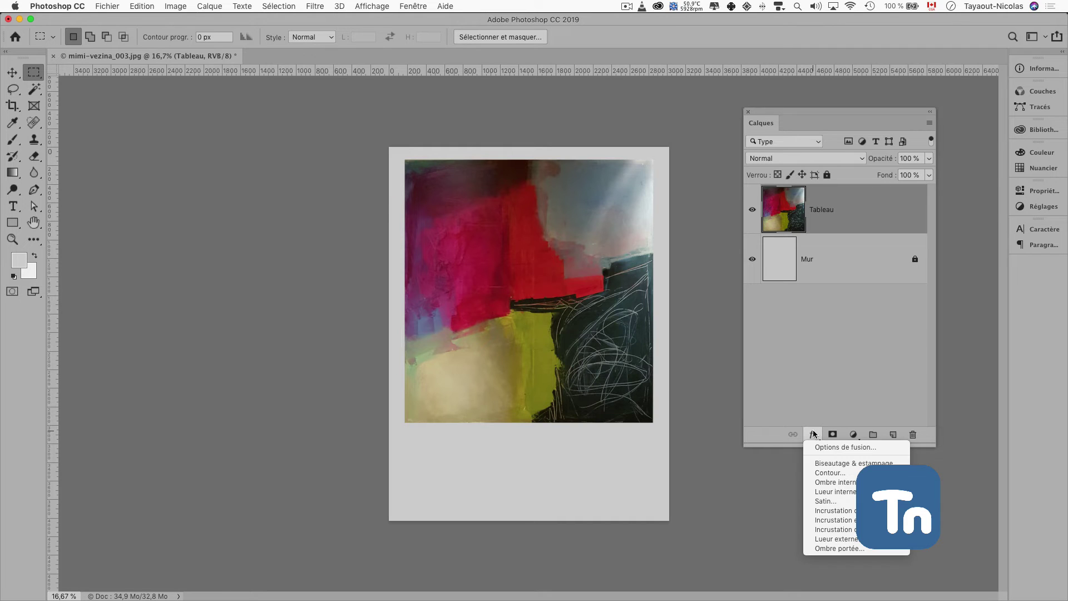
left_click(829, 549)
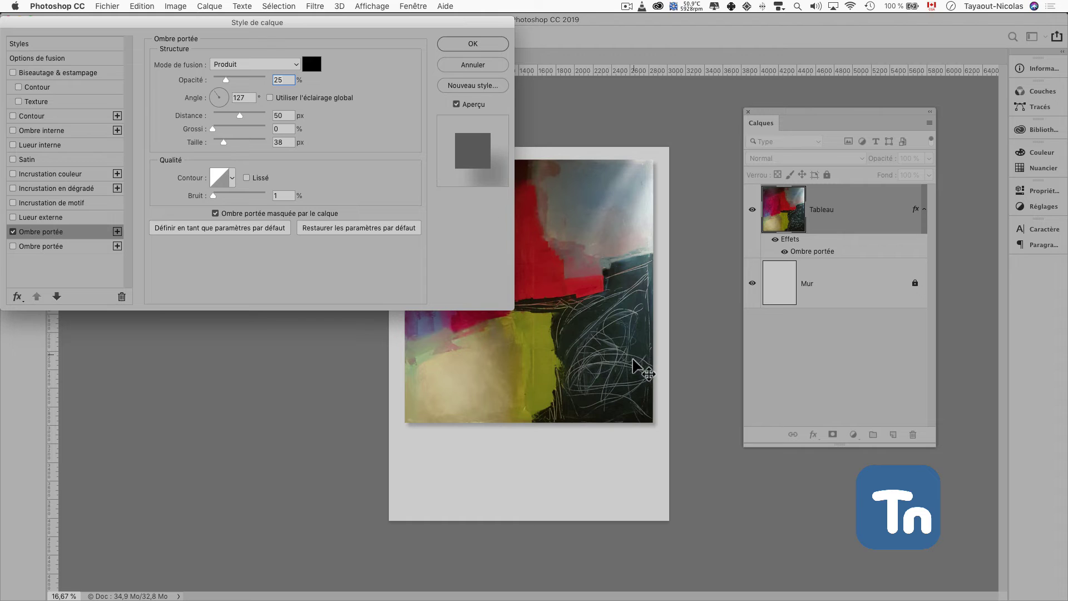
mouse_move(633, 362)
left_mouse_down()
mouse_move(638, 388)
mouse_move(633, 377)
left_mouse_up()
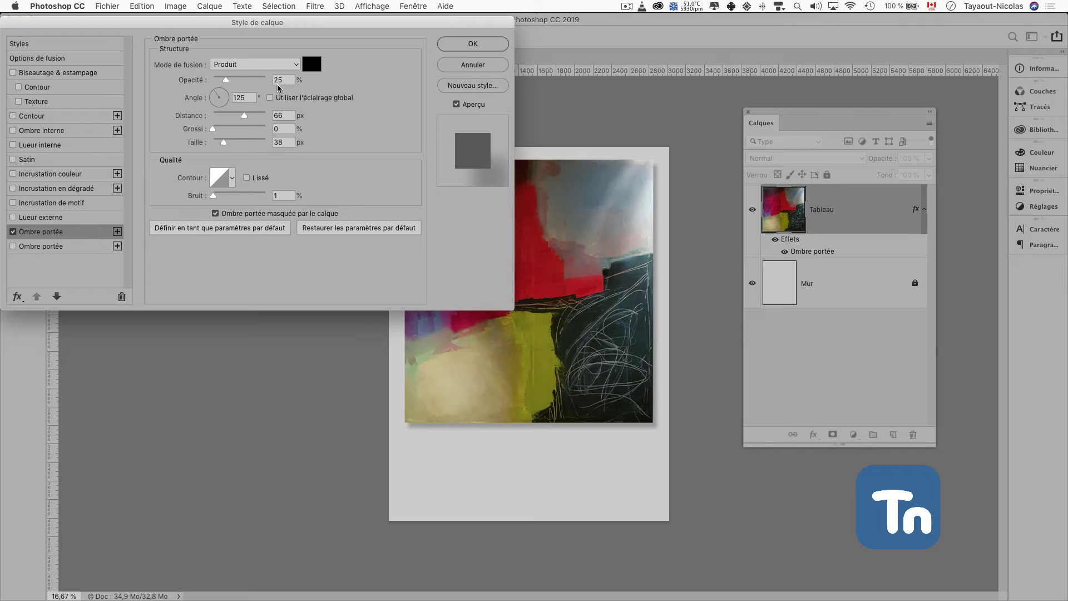
mouse_move(227, 82)
left_mouse_down()
mouse_move(243, 82)
mouse_move(228, 83)
left_mouse_up()
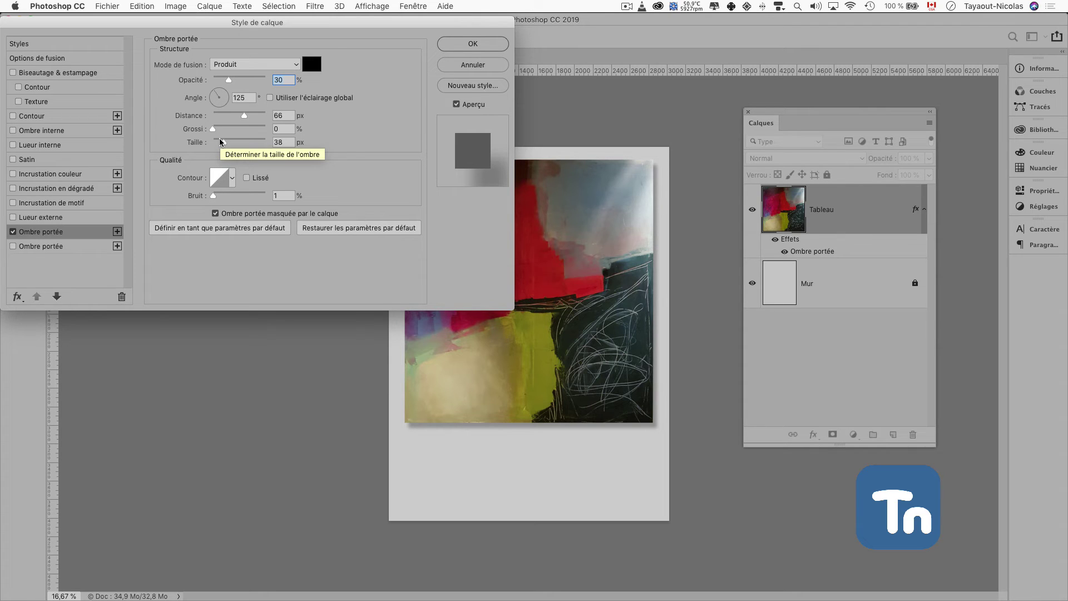
left_click(32, 74)
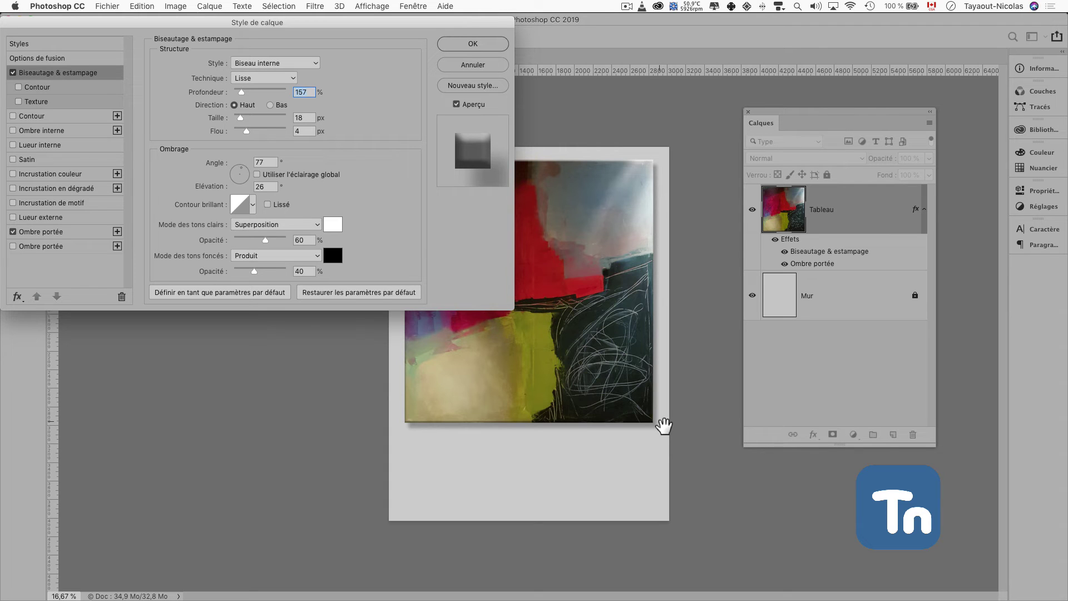
left_click(483, 45)
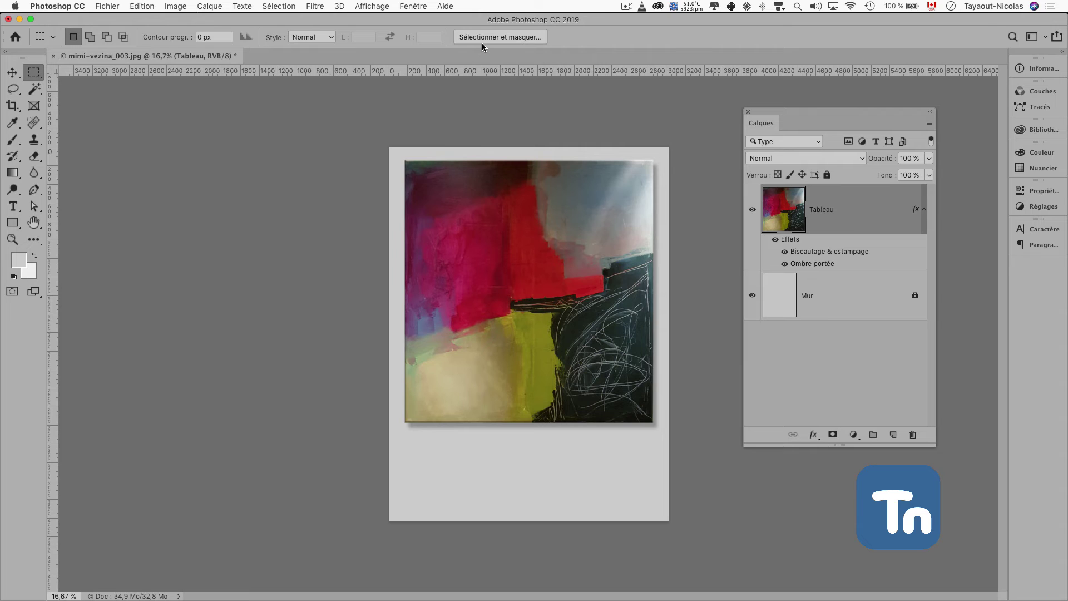
Select the Mur layer and unlock it for filter editing.
left_click(853, 296)
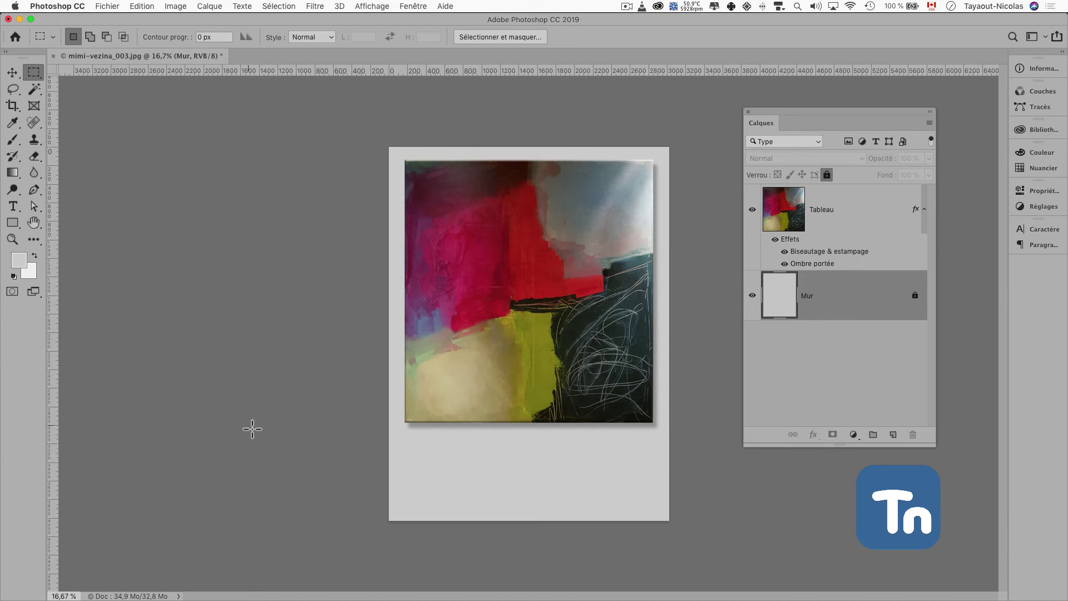
left_click(315, 6)
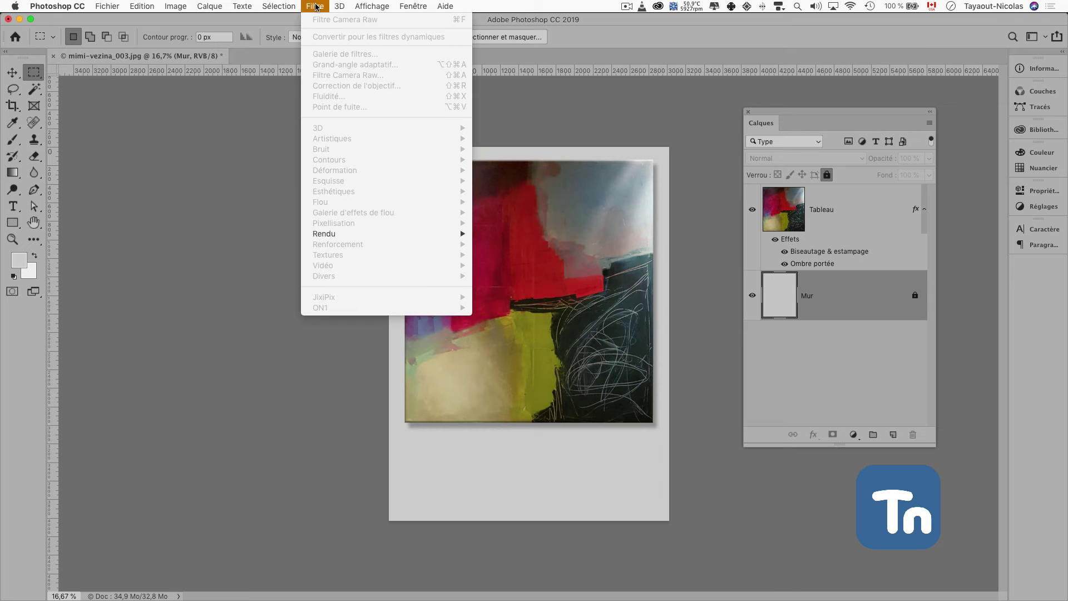
left_click(871, 337)
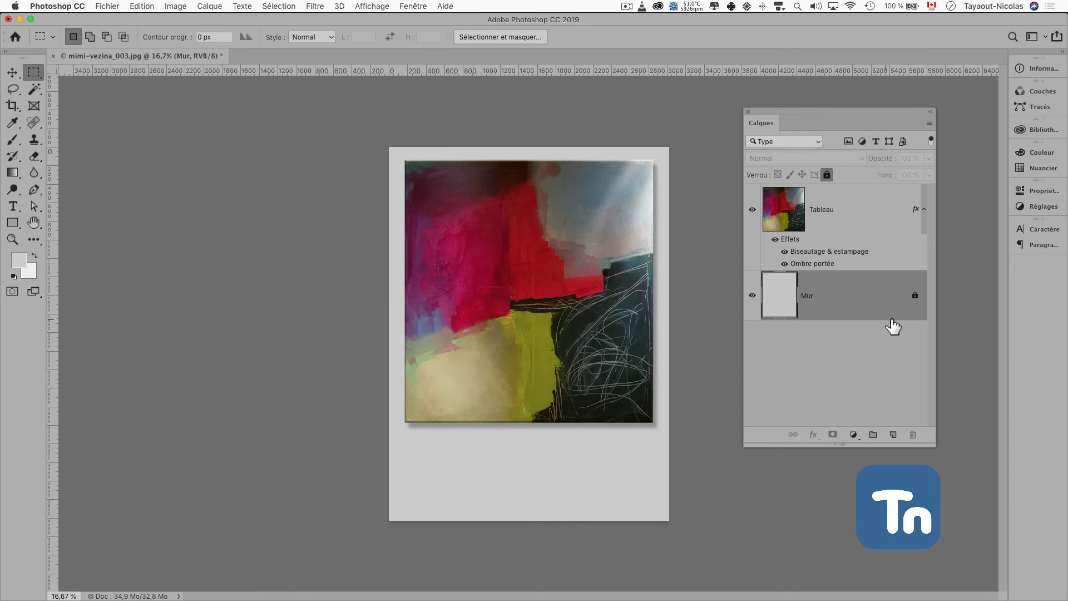
left_click(916, 298)
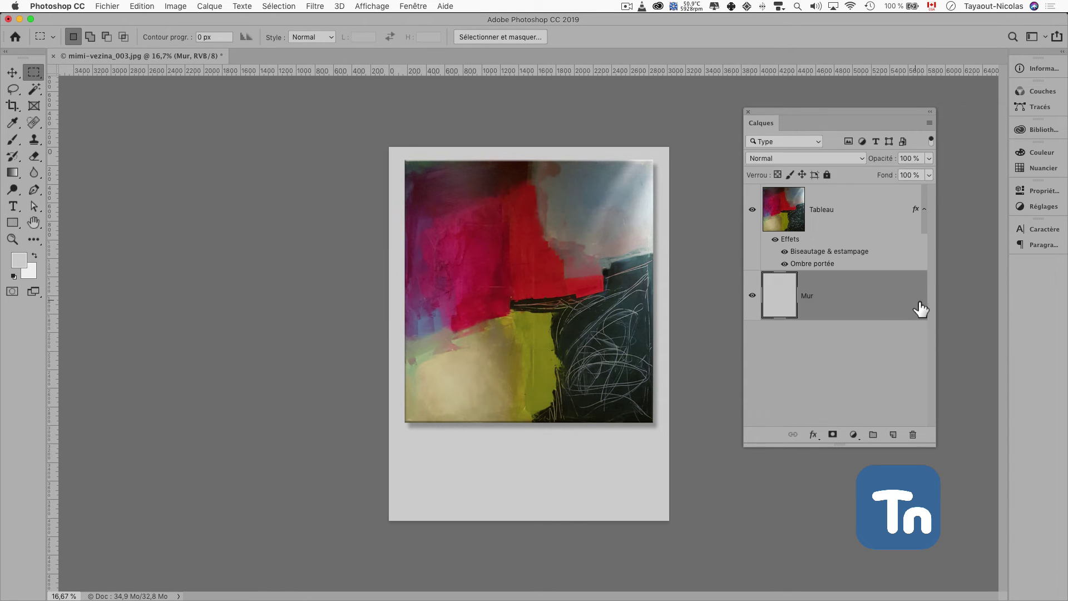
Add 40 % monochromatic Gaussian noise to the Mur layer.
left_click(314, 7)
left_click(315, 7)
left_click(318, 7)
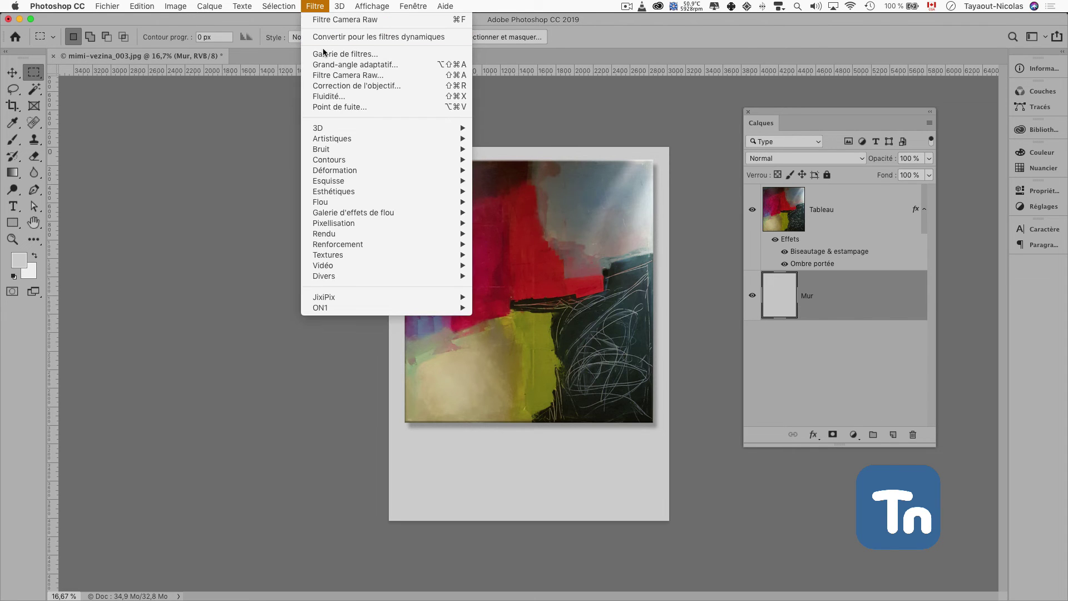
mouse_move(450, 149)
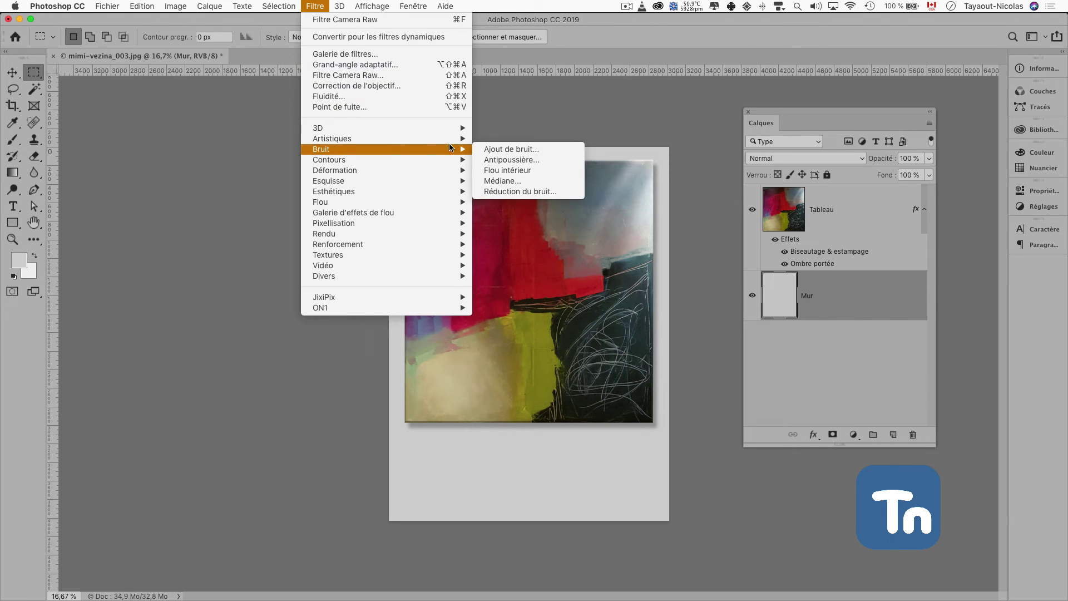
left_click(499, 149)
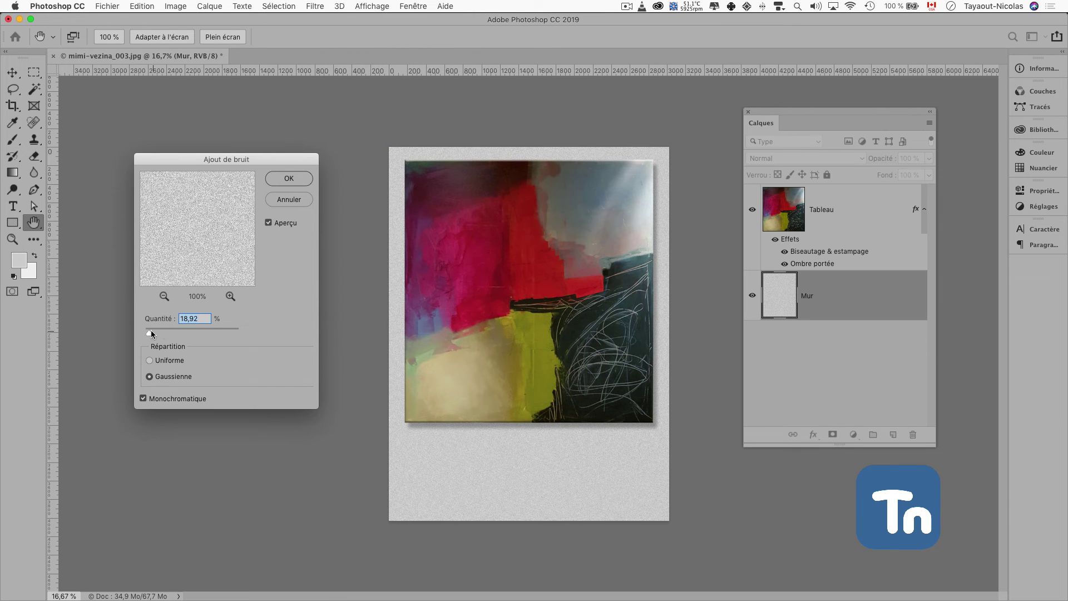
left_click_drag(152, 334, 207, 336)
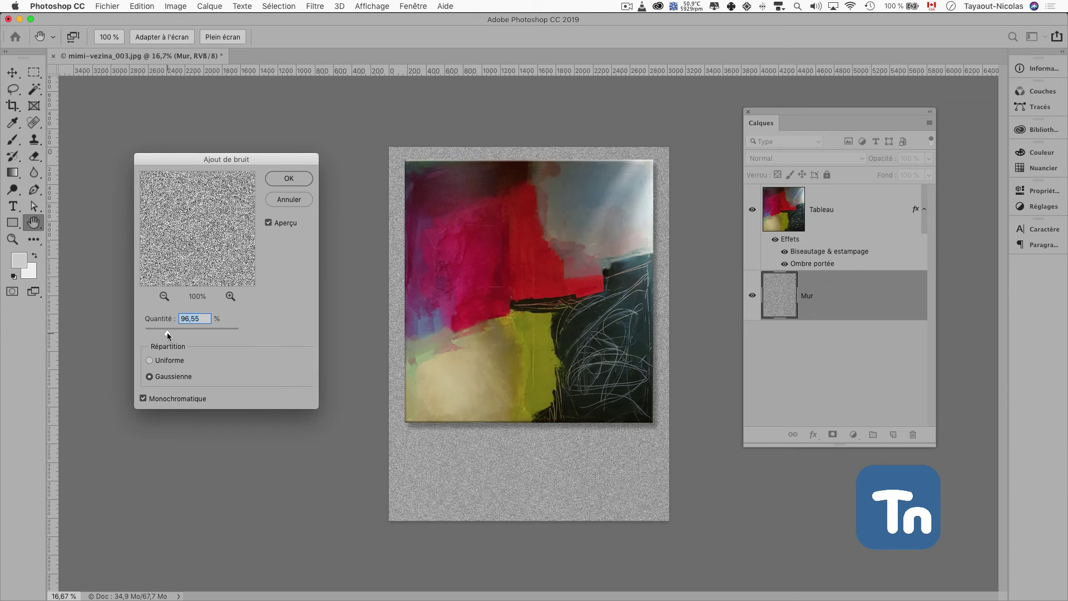
left_click_drag(167, 333, 154, 334)
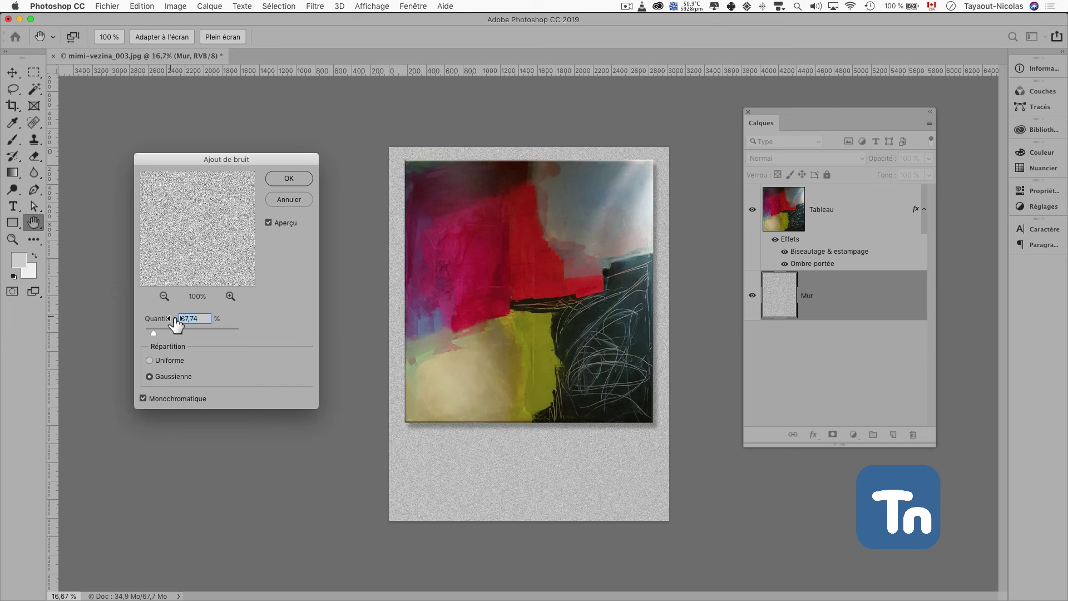
type("40")
left_click(290, 178)
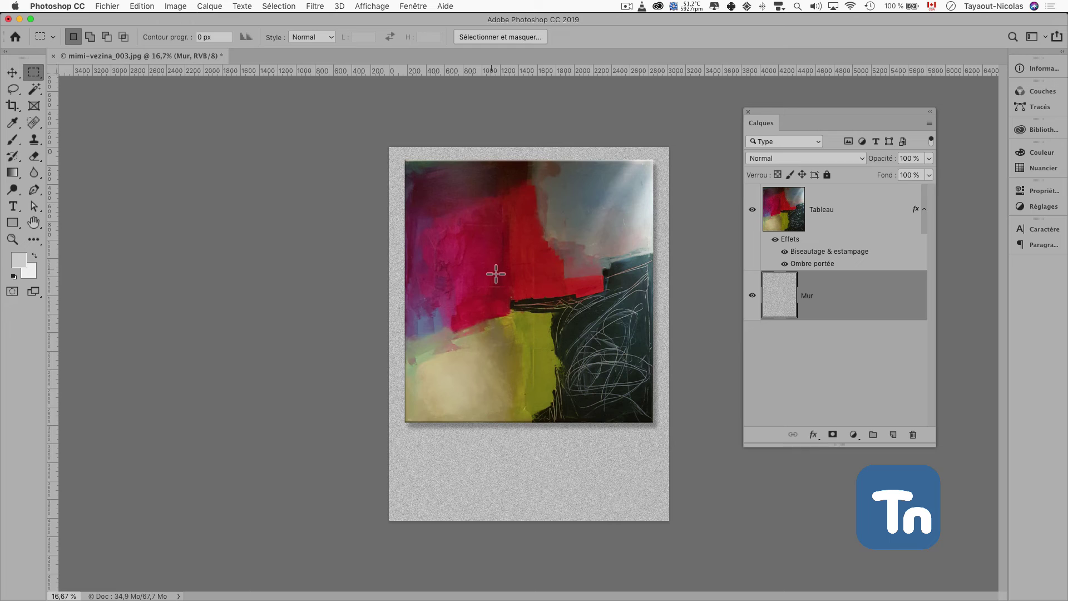
Apply the Camera Raw filter to the Tableau layer with Clarté +55 and Tons foncés +35.
left_click(838, 218)
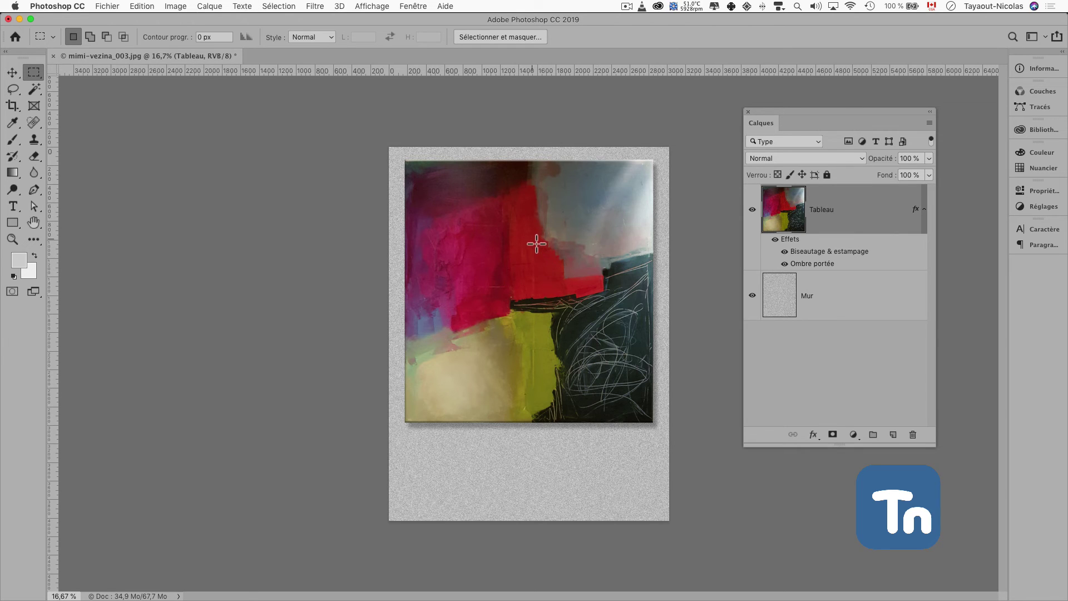
left_click(313, 6)
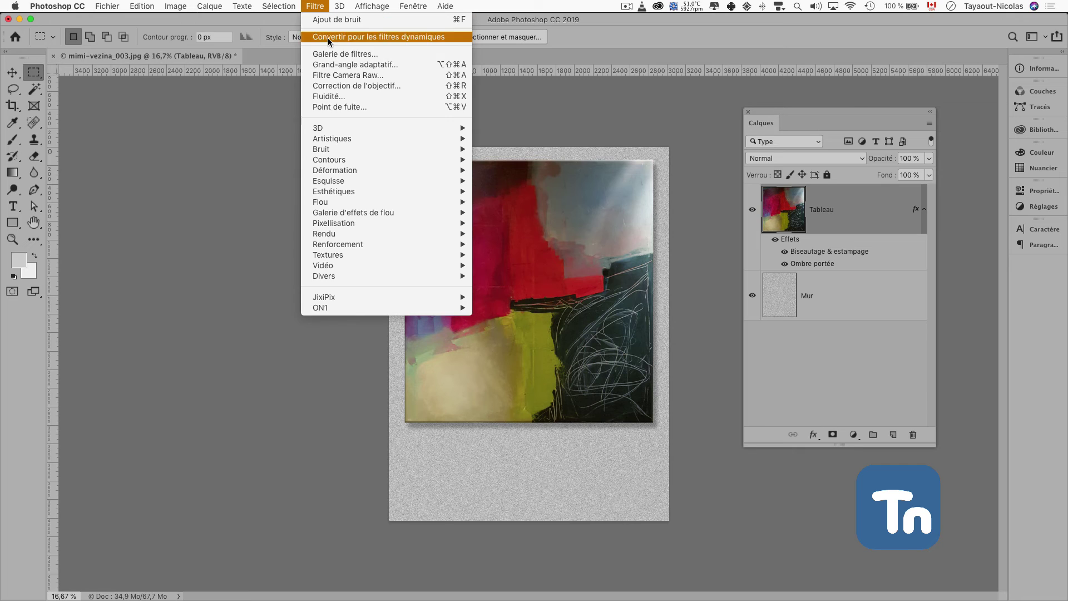
left_click(336, 76)
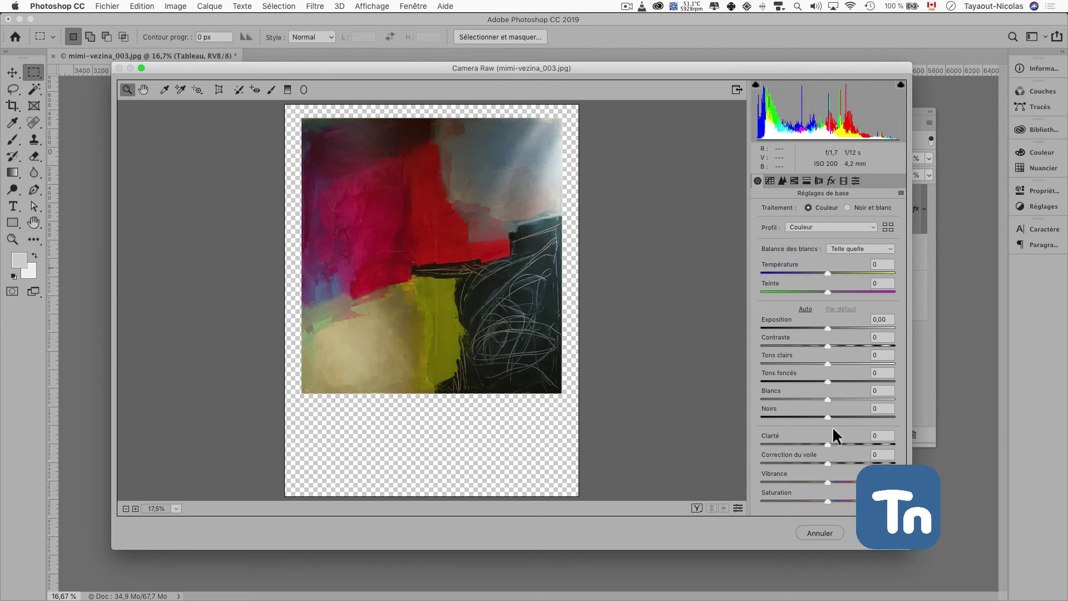
left_click_drag(826, 444, 863, 444)
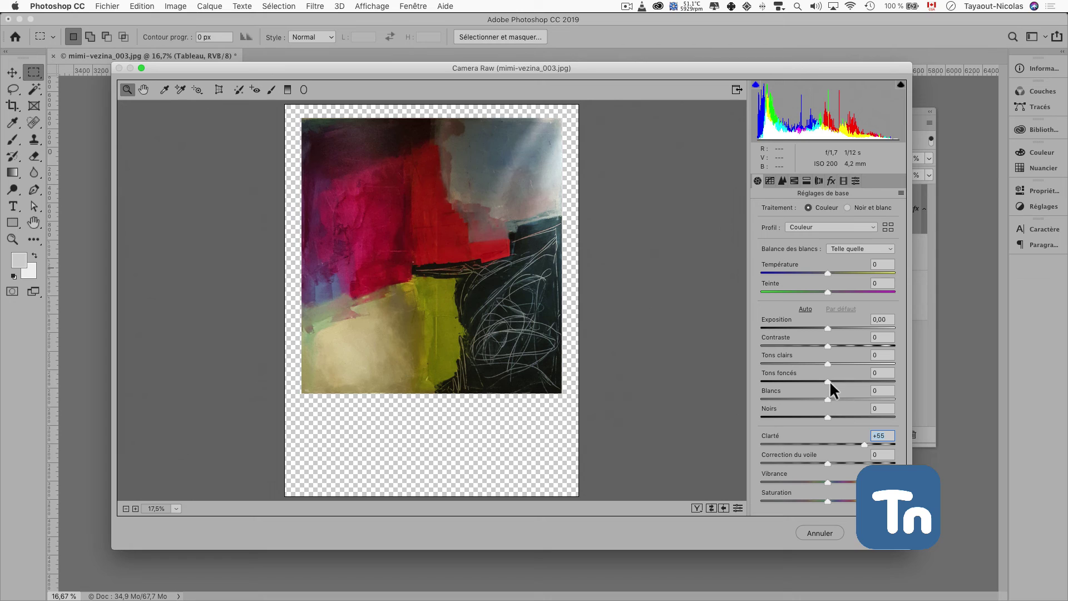
left_click_drag(828, 382, 853, 381)
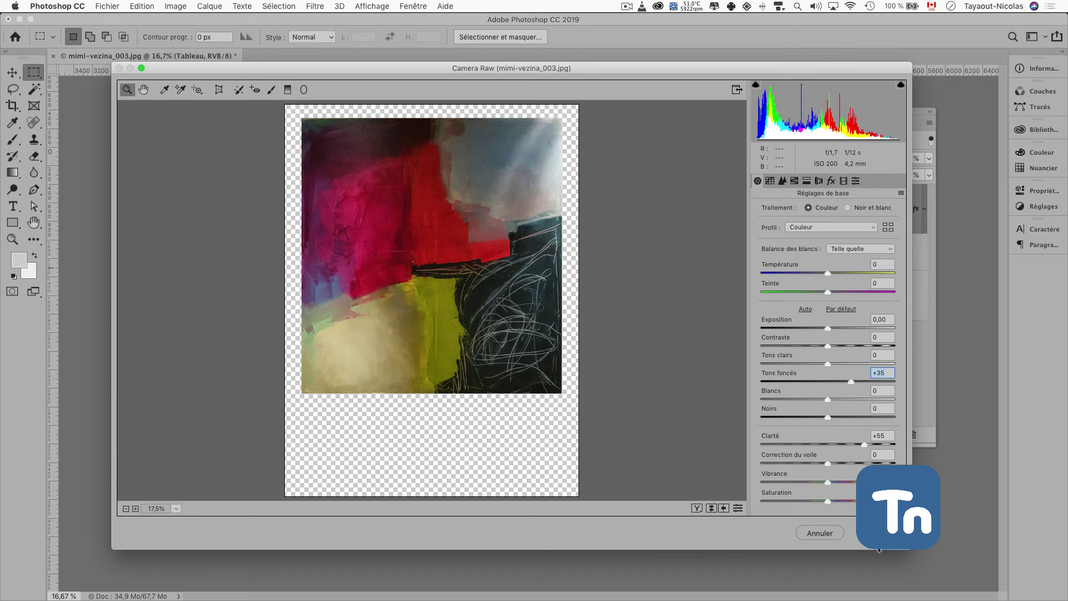
left_click(885, 533)
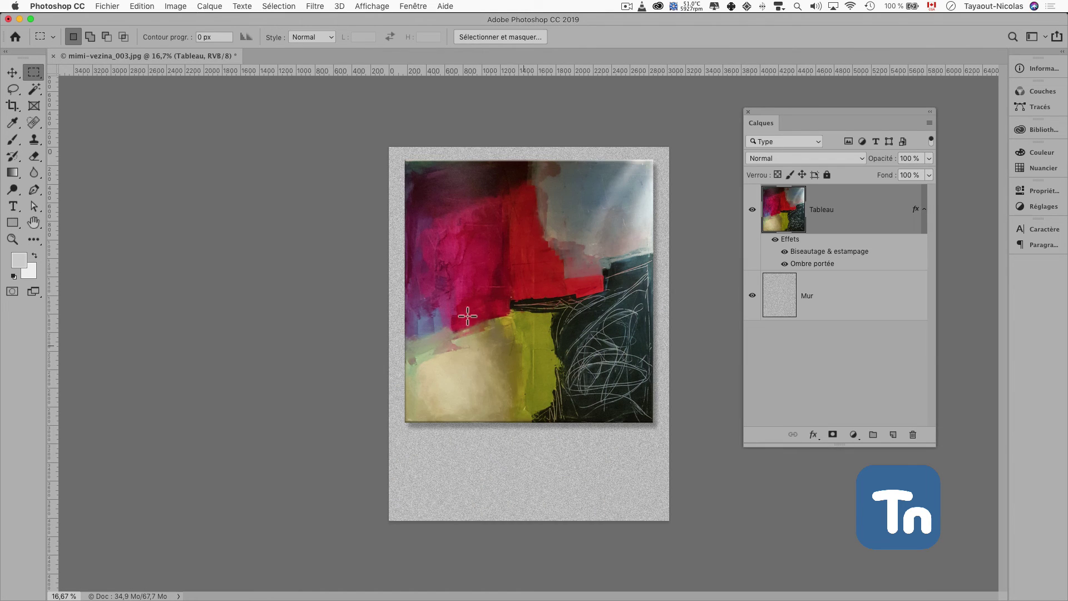
left_click(107, 6)
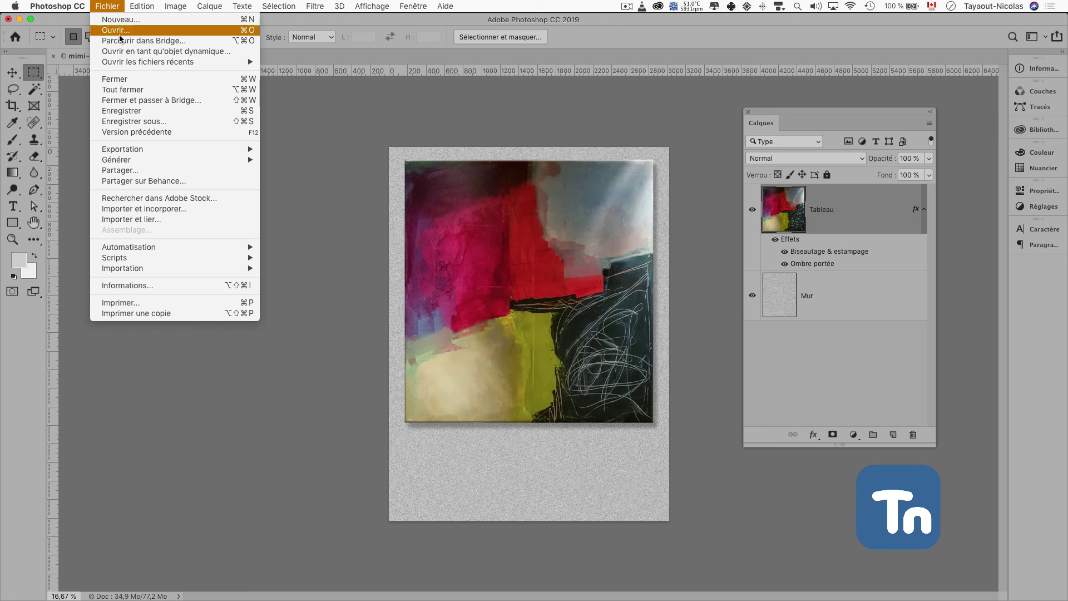
left_click(133, 117)
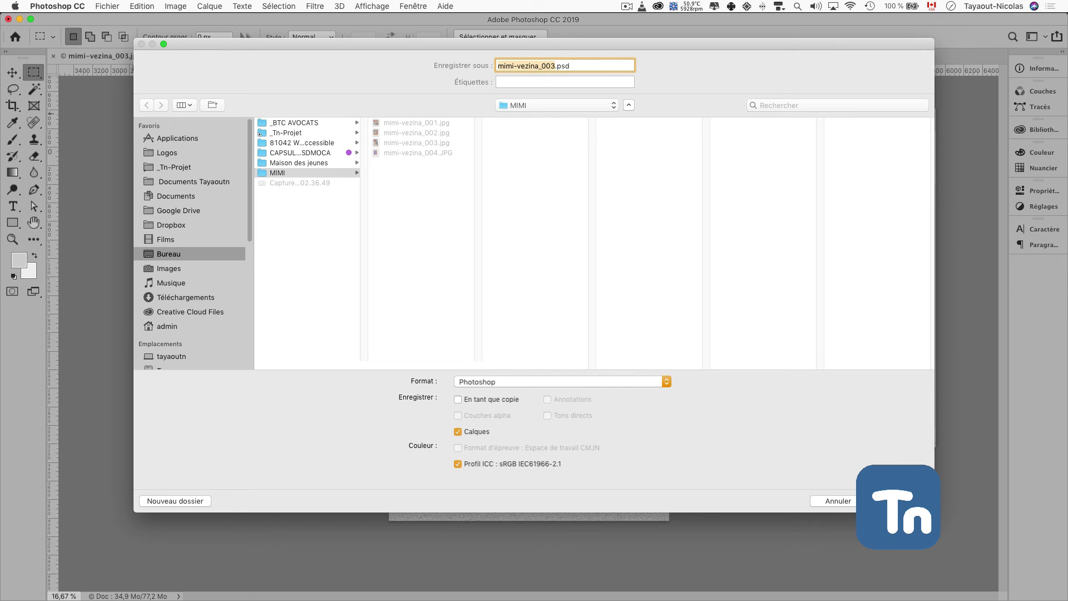
key("Return")
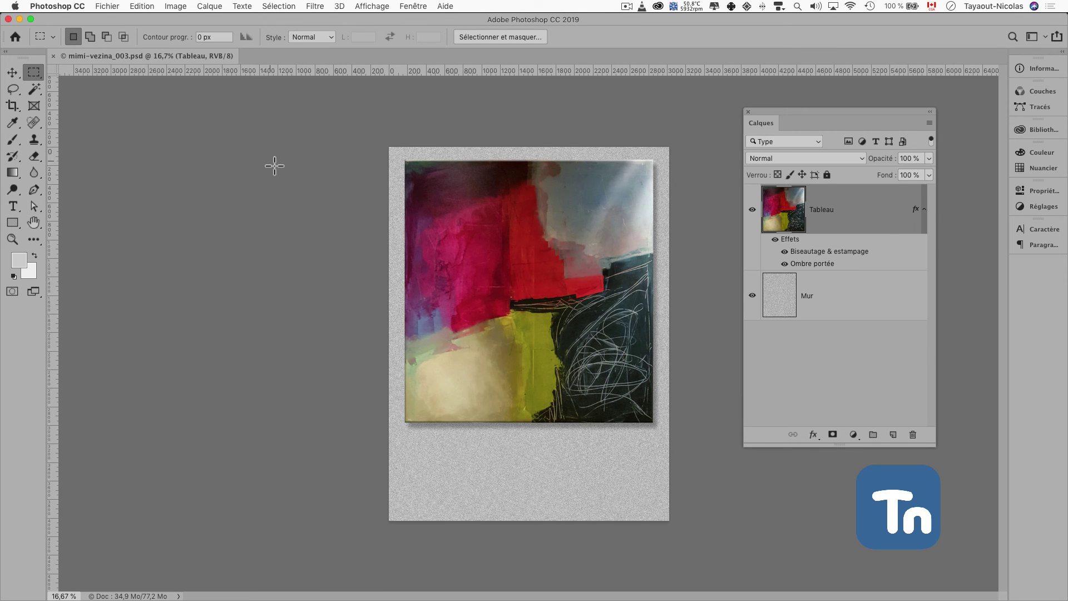
left_click(104, 6)
left_click(373, 121)
key("super+shift+s")
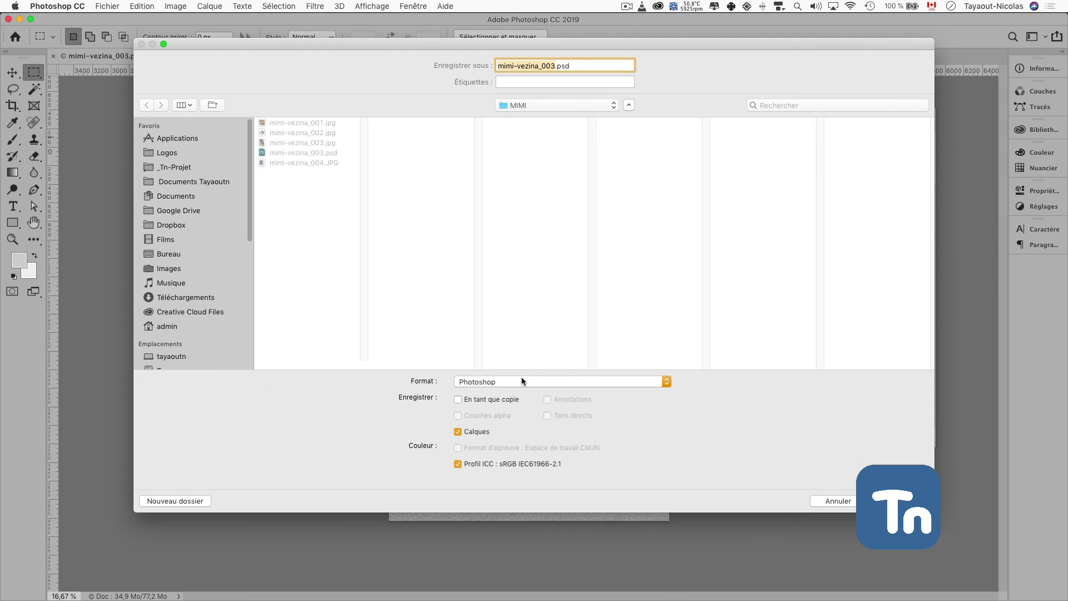
left_click(522, 381)
left_click(509, 461)
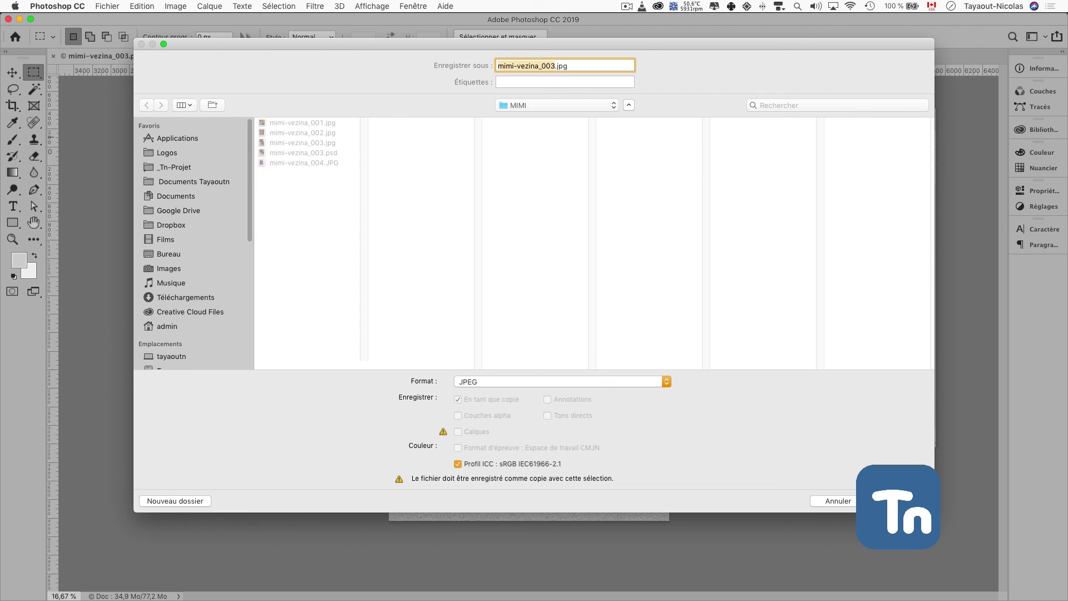
key("Return")
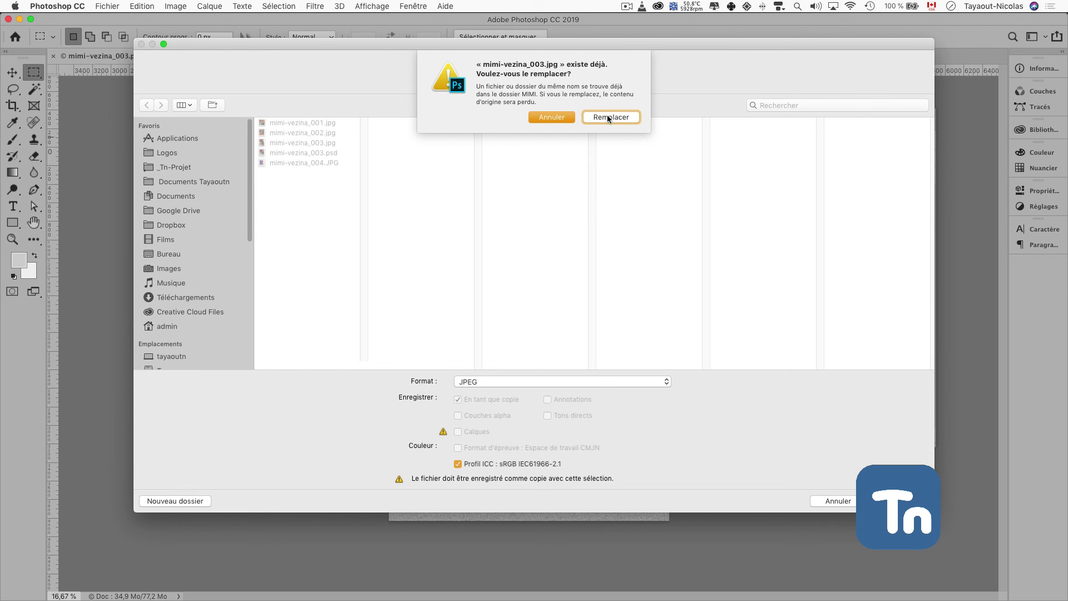
left_click(543, 117)
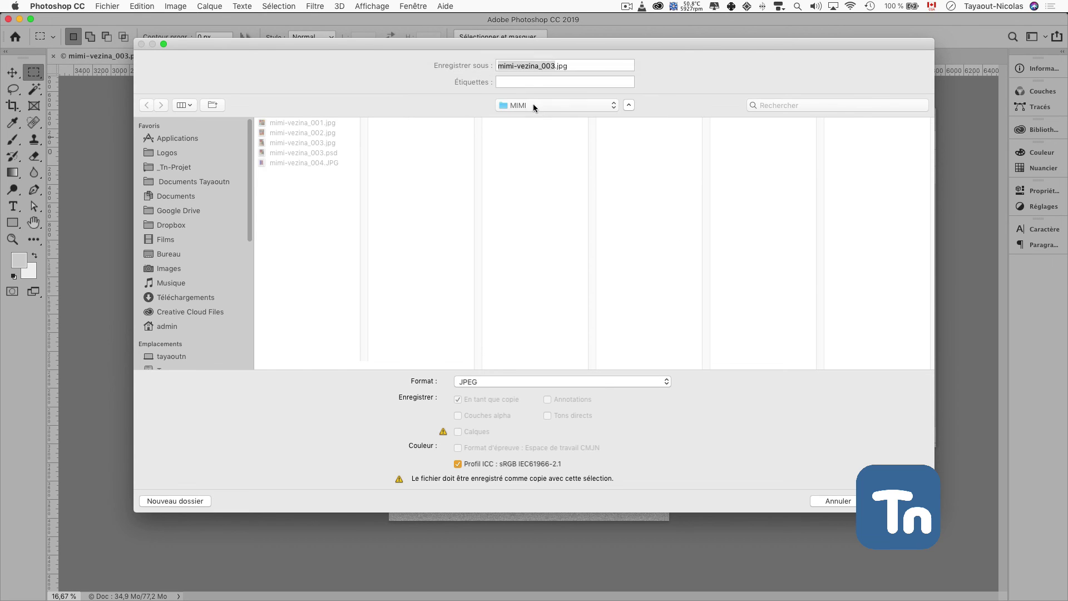
key("Right")
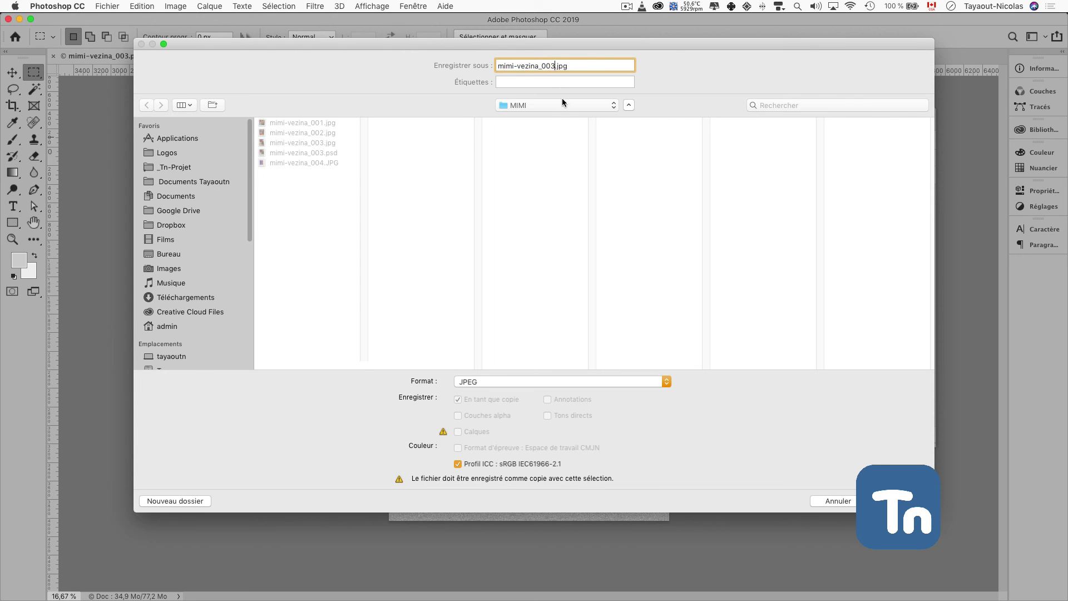
type("a")
key("Return")
key("h")
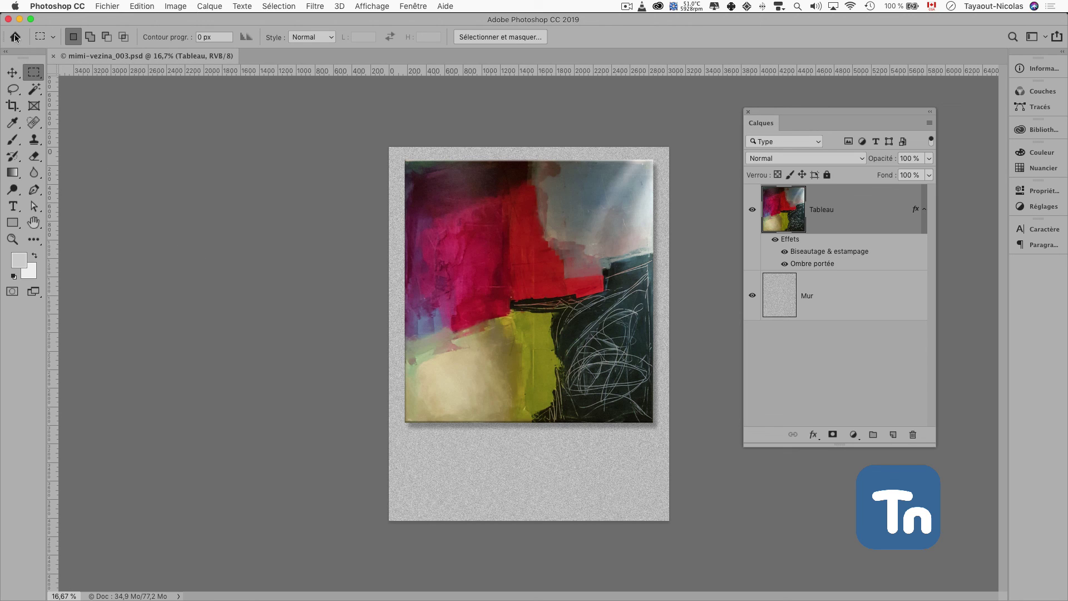
left_click(8, 21)
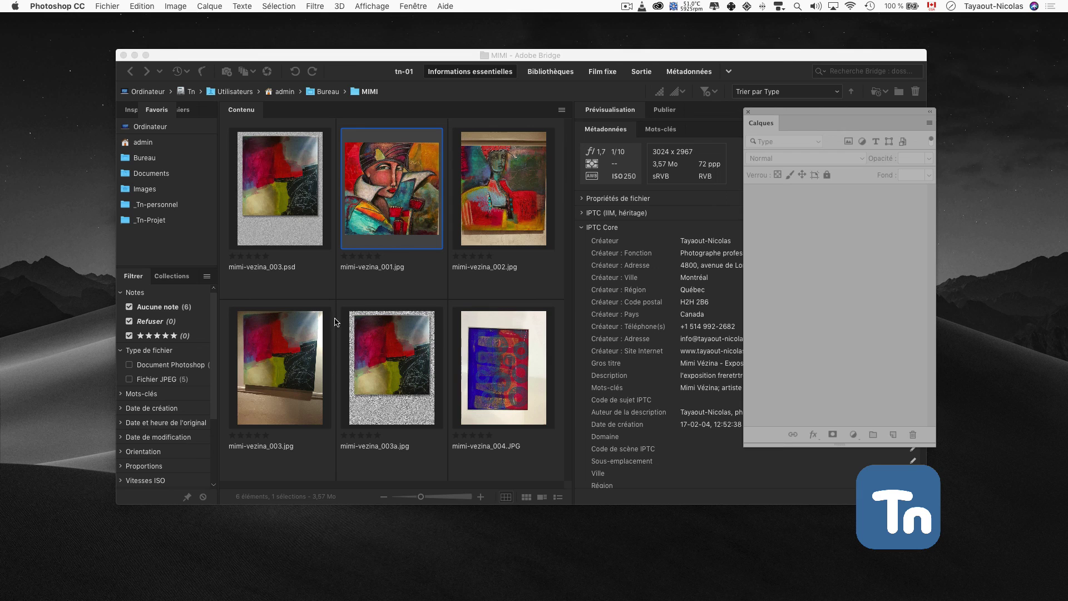
left_click(267, 405)
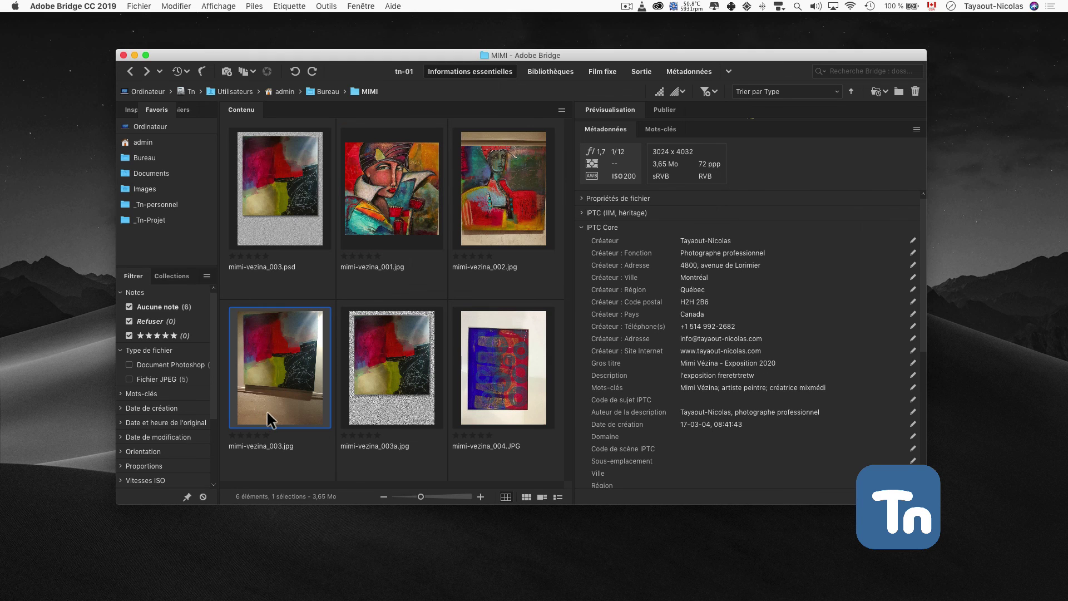
left_click(384, 400)
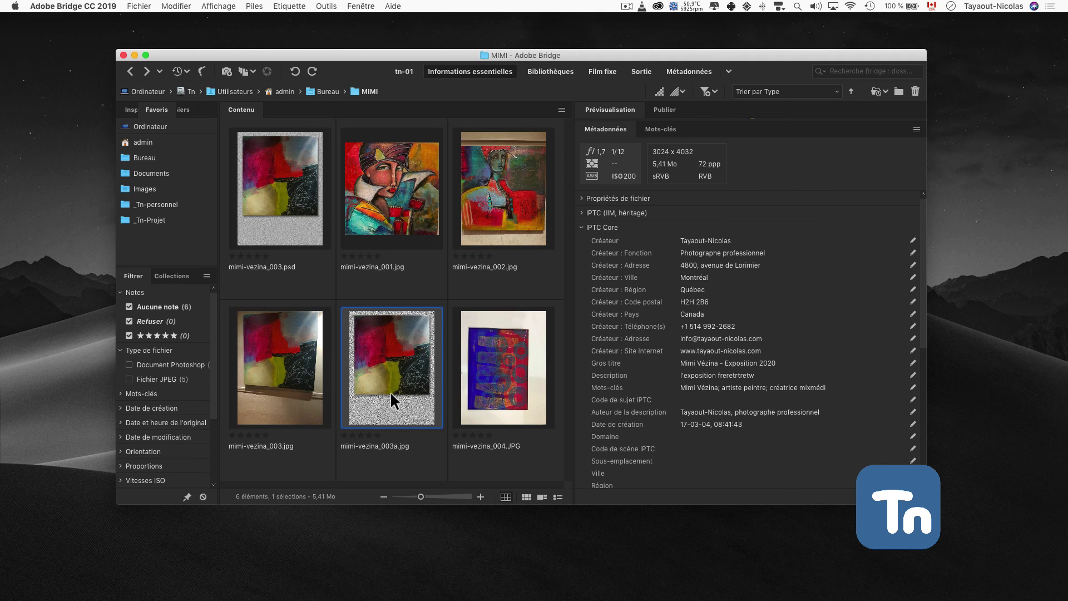
key("space")
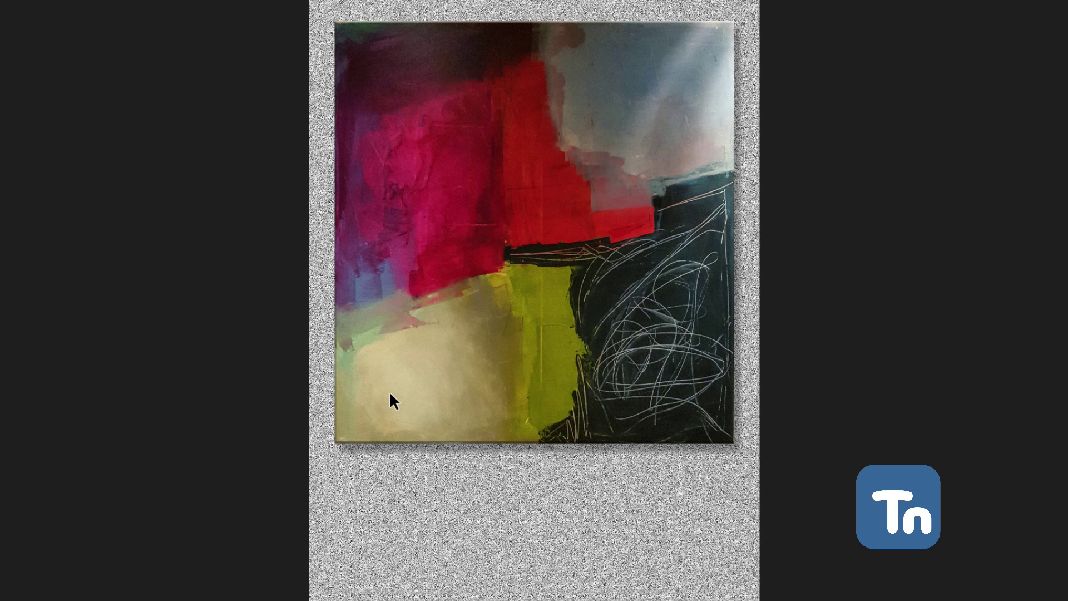
key("space")
left_click(260, 205)
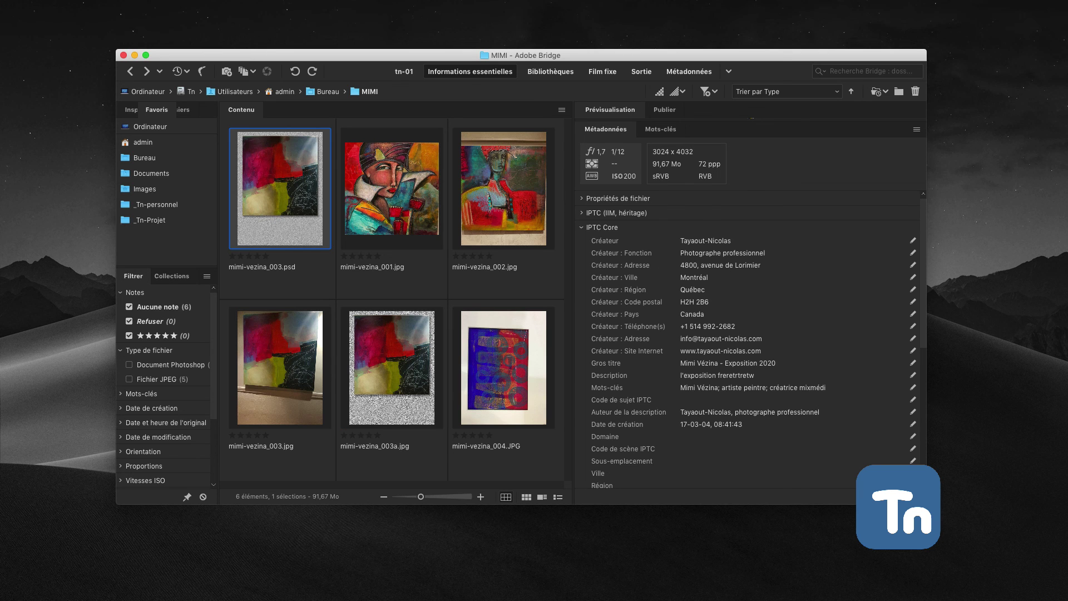
key("space")
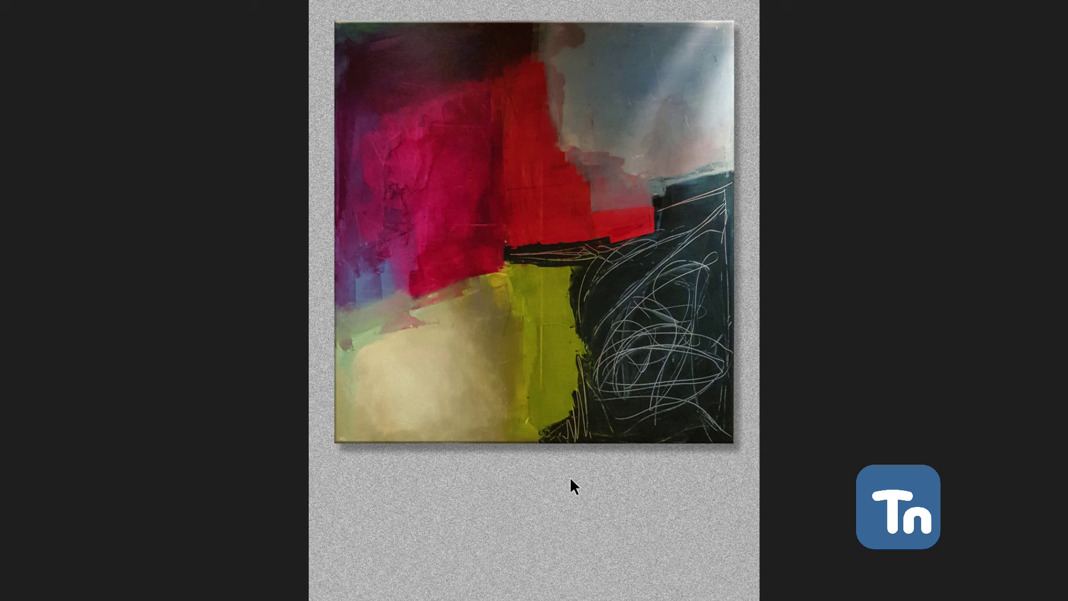
key("space")
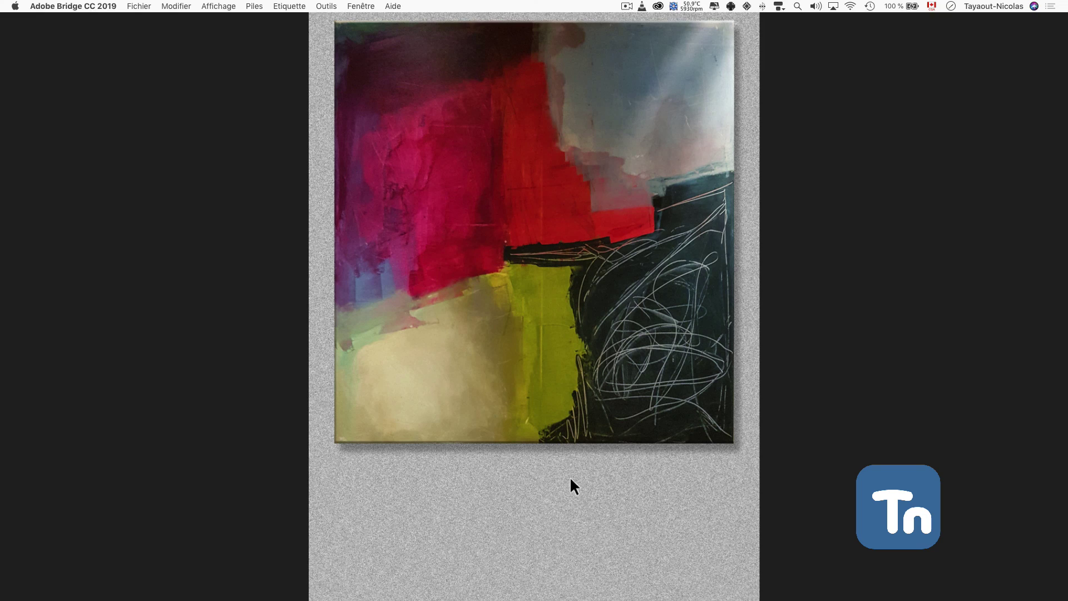
left_click(625, 7)
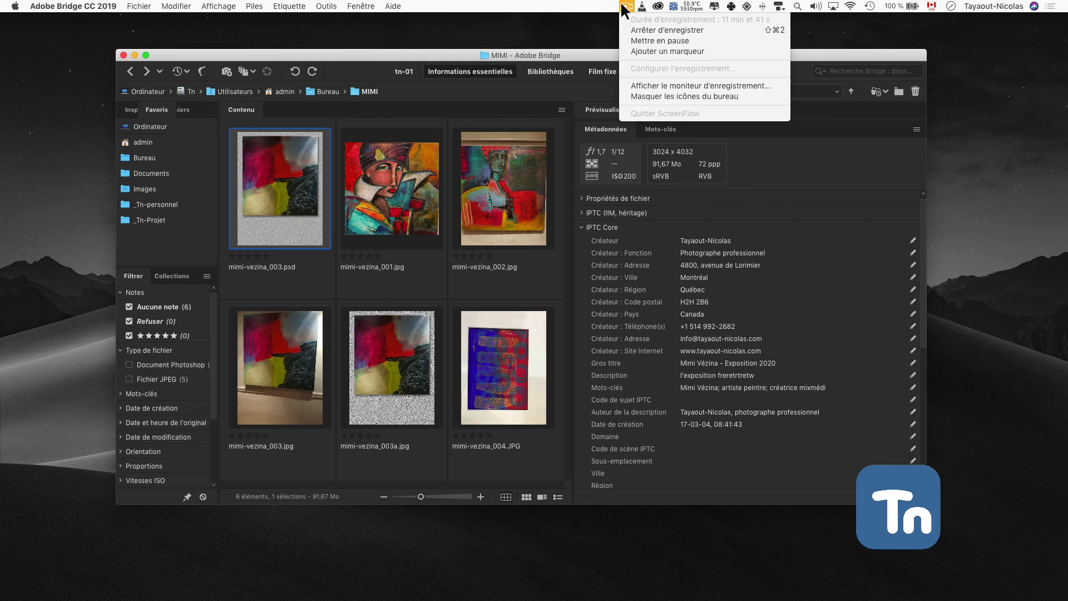